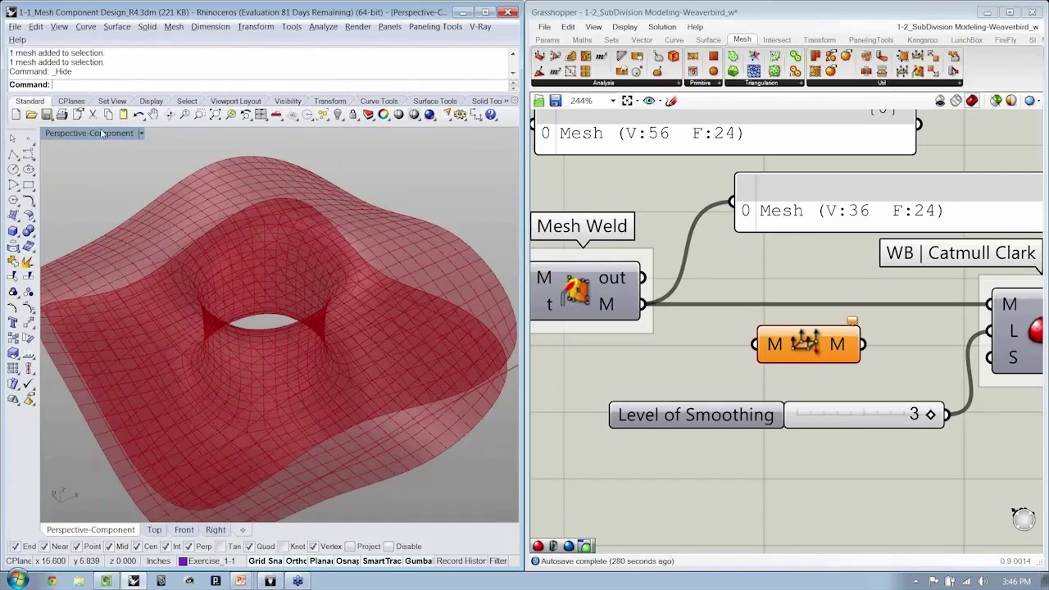
Bring up the maximized Top view and set its display mode to Shaded.
double_click(101, 133)
double_click(54, 133)
right_drag(351, 281, 199, 262)
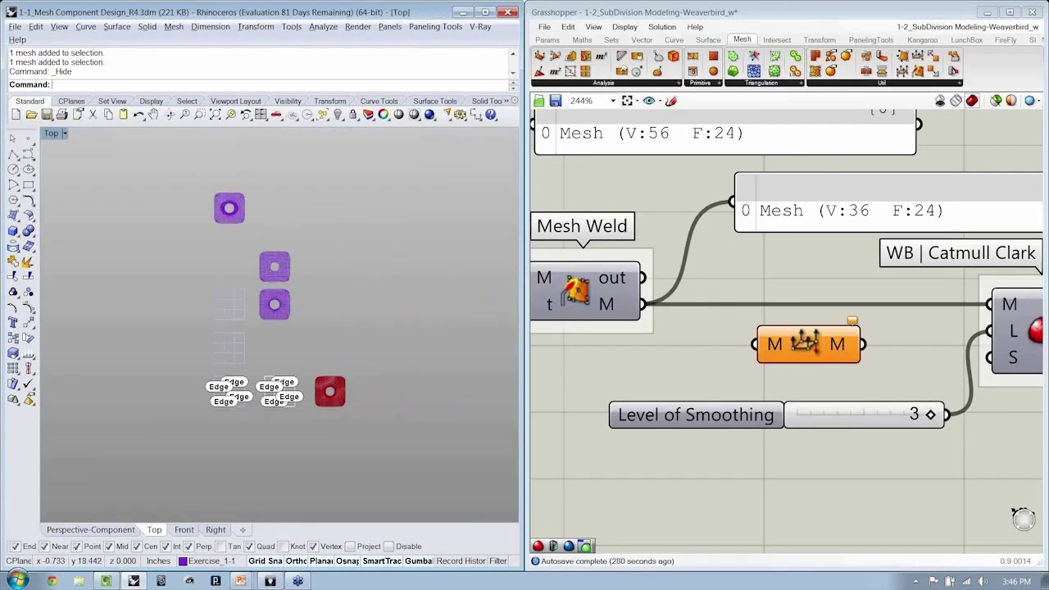
scroll(376, 319, up, 10)
right_drag(367, 408, 339, 290)
key(ctrl+alt+s)
right_drag(323, 348, 305, 335)
Create a mesh plane of 5 by 5 faces beside the smoothed mesh, about 2.5 by 5 inches.
click(174, 27)
mouse_move(183, 56)
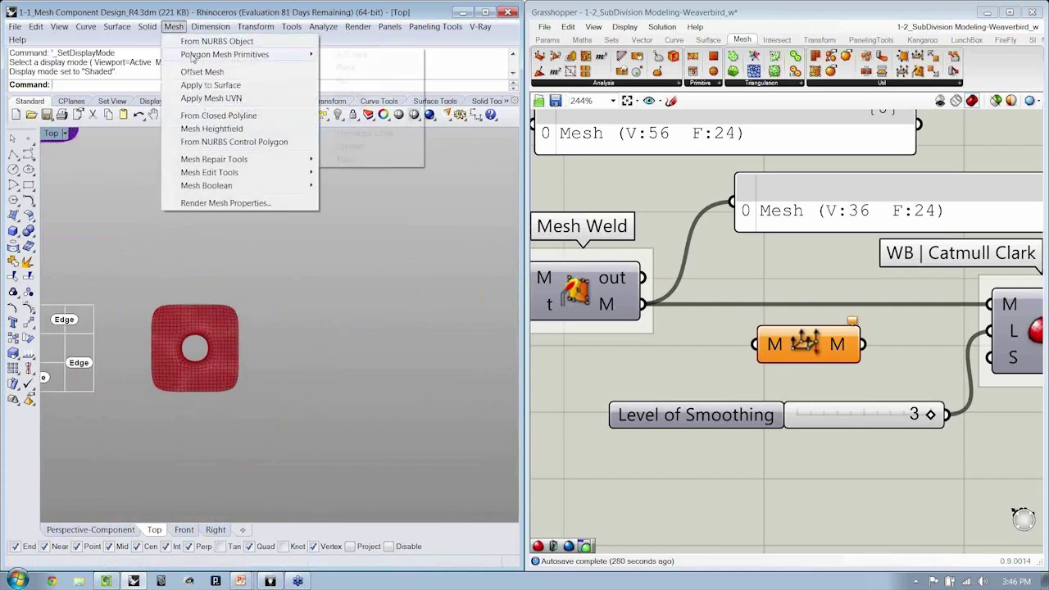
click(349, 68)
click(329, 389)
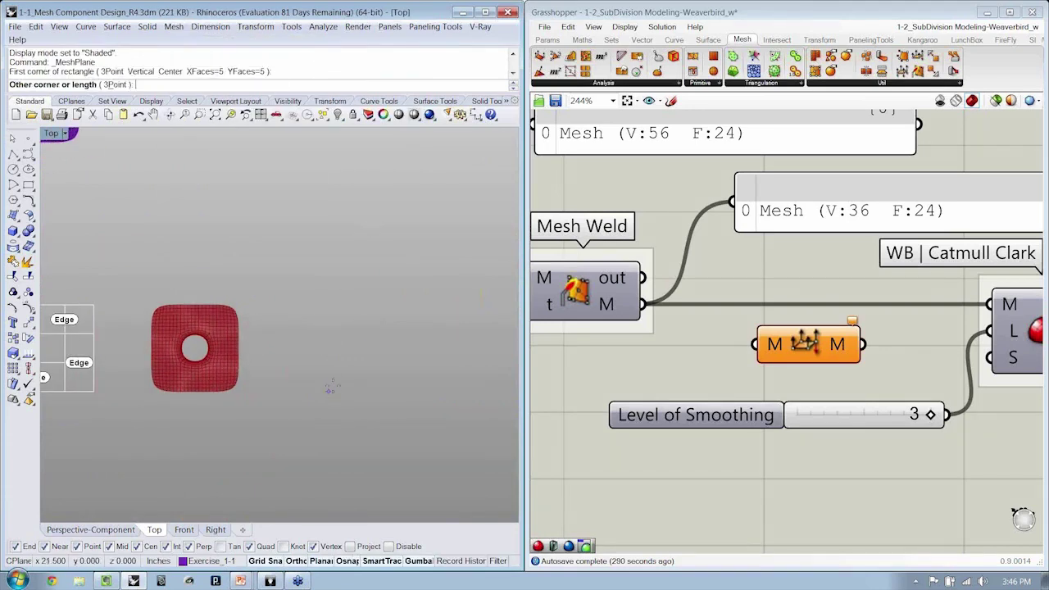
click(383, 283)
scroll(378, 300, up, 2)
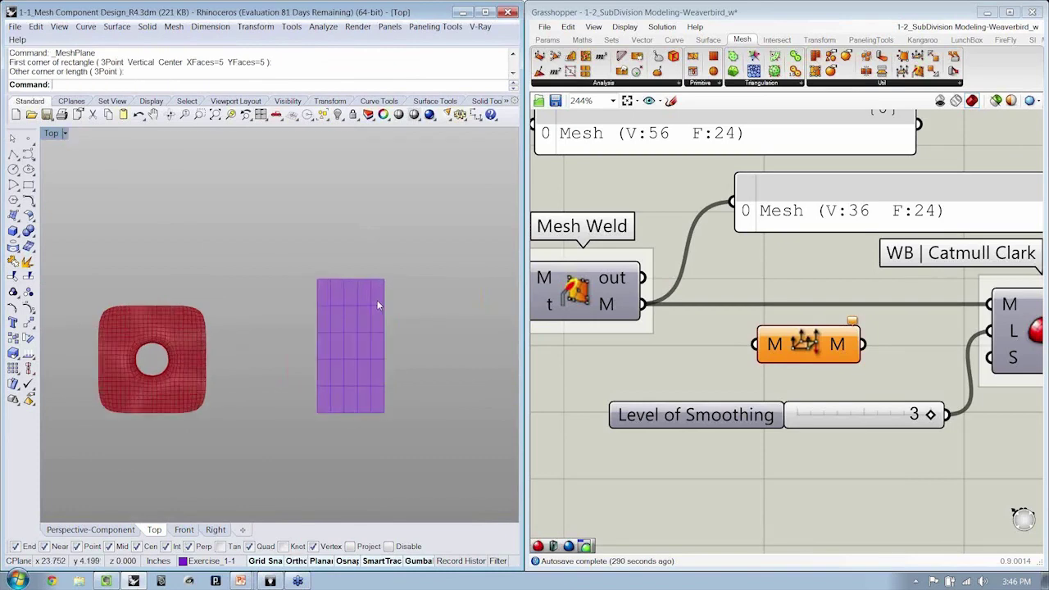
scroll(377, 300, up, 2)
drag(393, 179, 368, 241)
key(Escape)
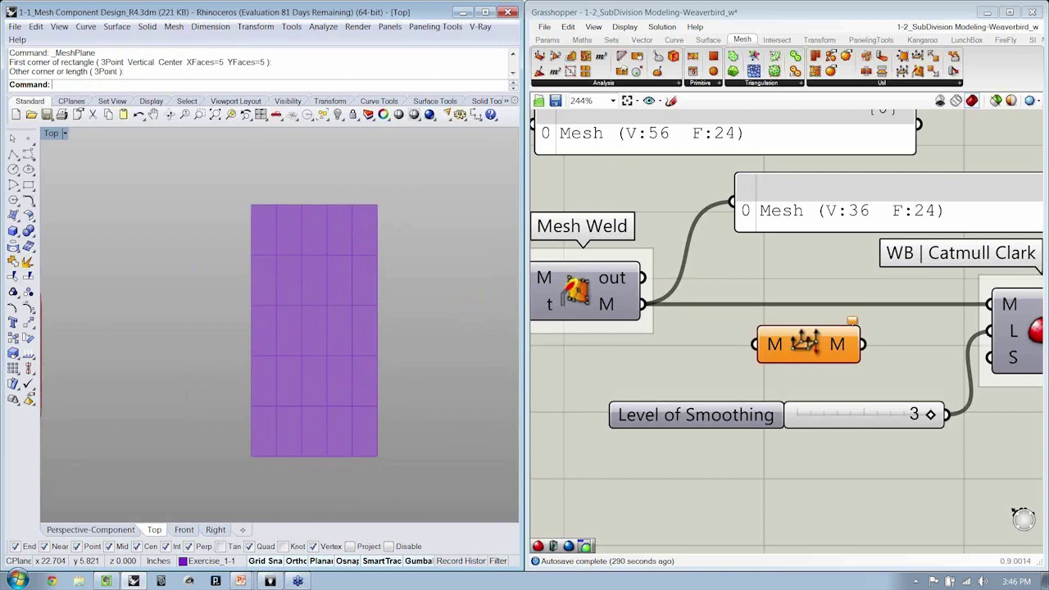
Delete 12 mesh faces: the three rightmost in the top two rows, four rightmost in the fourth row, and two rightmost in the bottom row.
click(174, 27)
mouse_move(205, 172)
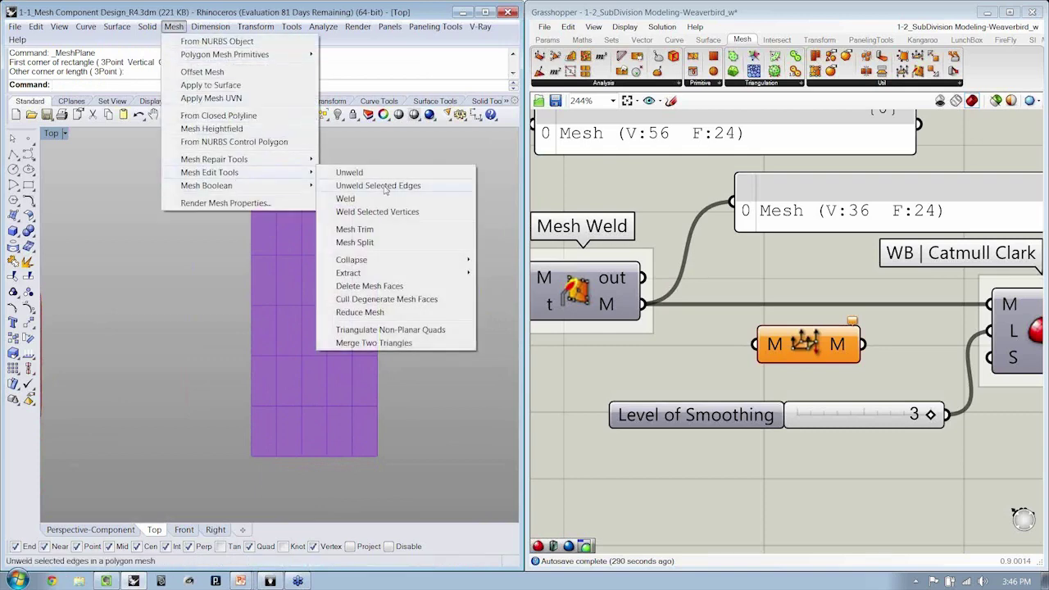
click(369, 287)
click(366, 241)
click(339, 232)
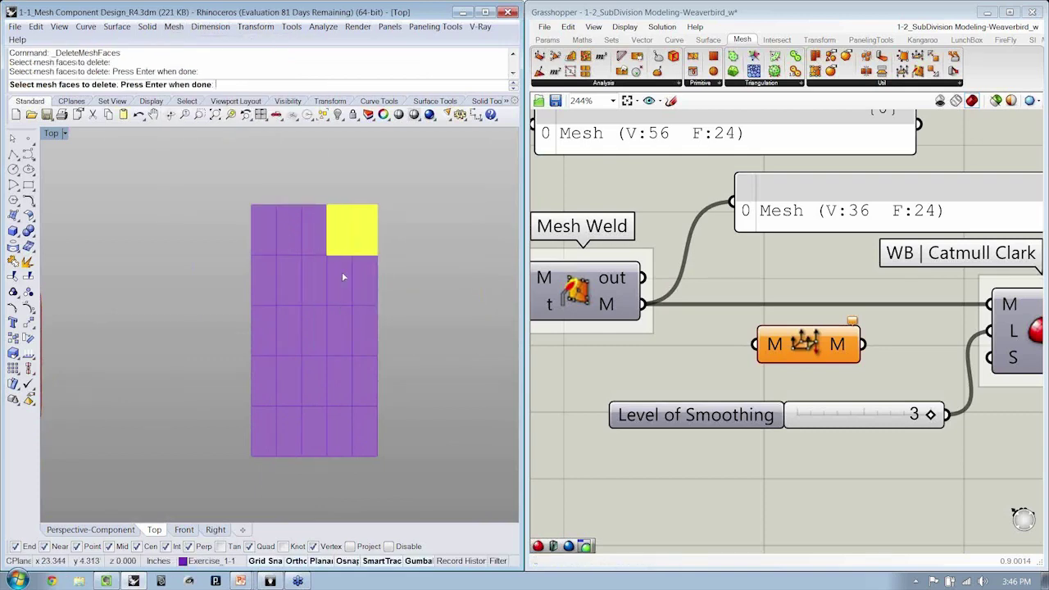
click(344, 277)
click(365, 280)
click(366, 375)
click(348, 376)
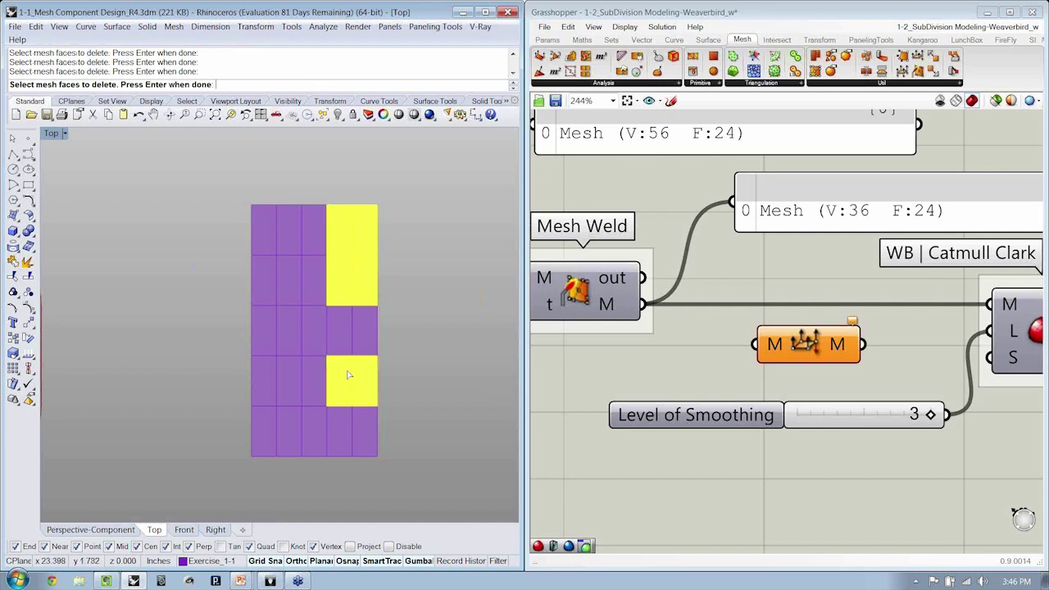
click(346, 420)
click(369, 435)
click(316, 387)
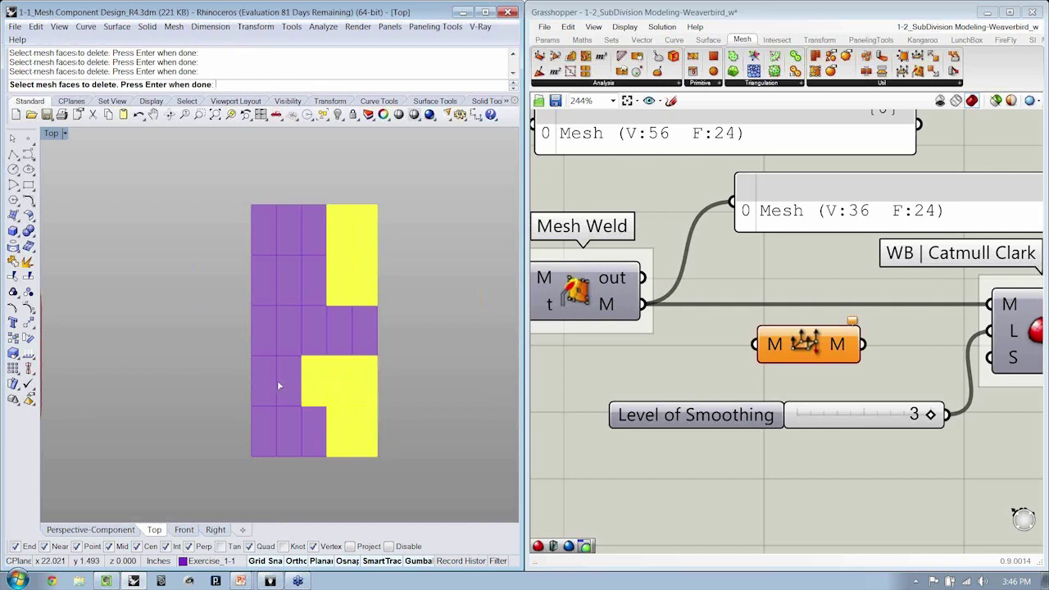
click(287, 387)
click(314, 282)
click(323, 240)
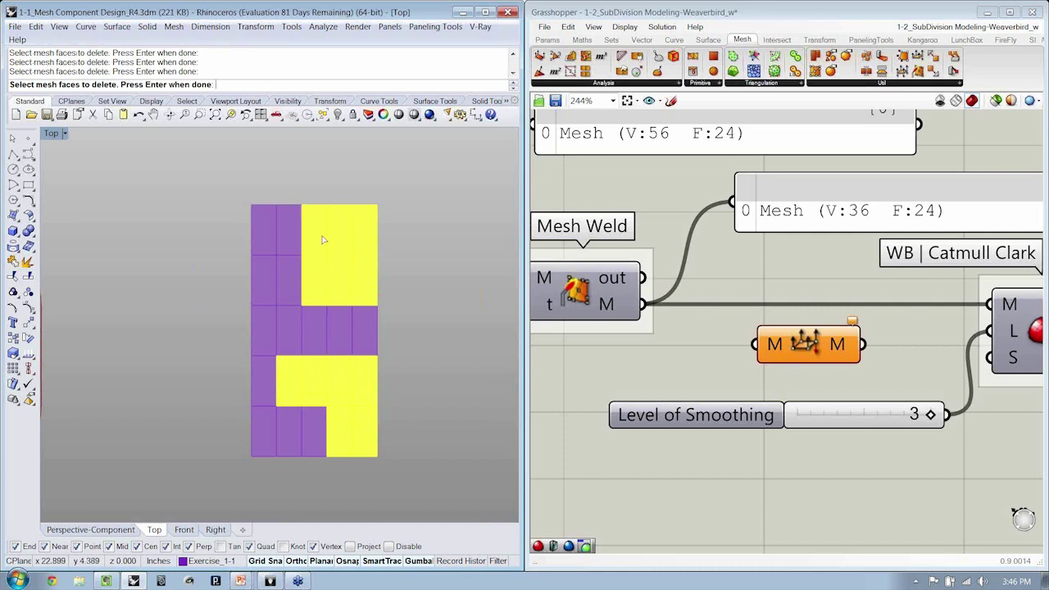
key(Return)
scroll(323, 330, up, 2)
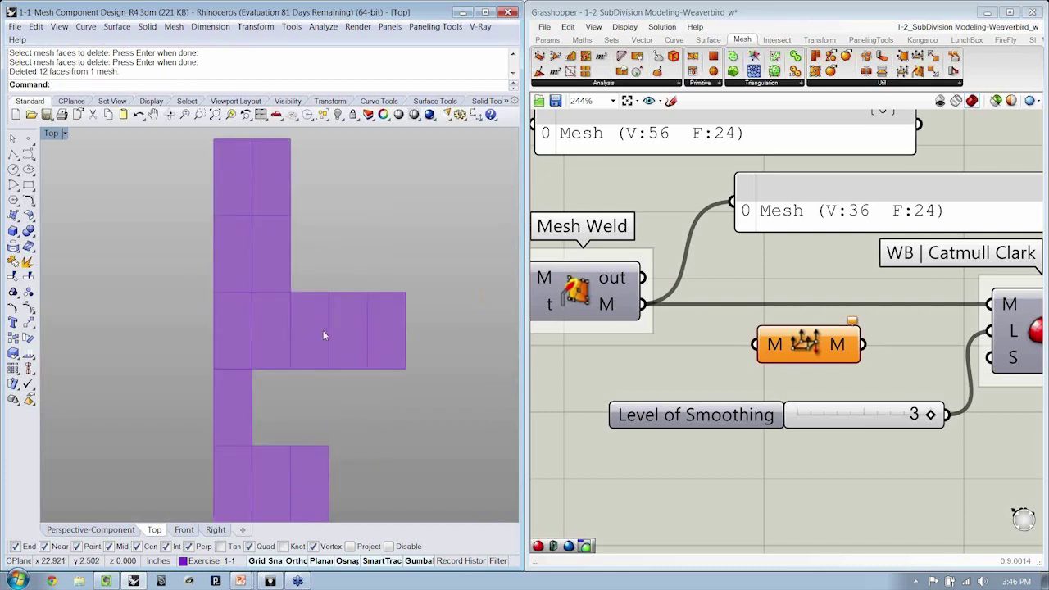
Mirror a copy of the trimmed mesh across the vertical line along its crossbar's right end.
click(323, 330)
scroll(286, 341, down, 2)
text(mi)
key(Return)
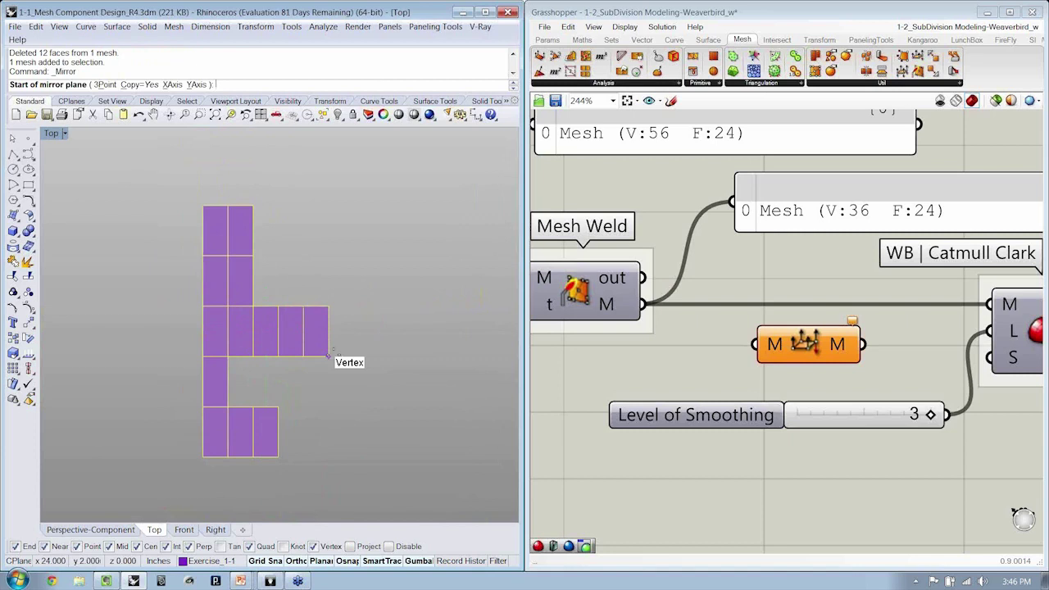
click(329, 356)
click(329, 328)
Flip the direction of the mirrored mesh copy and clear the selection.
click(378, 336)
text(Flip)
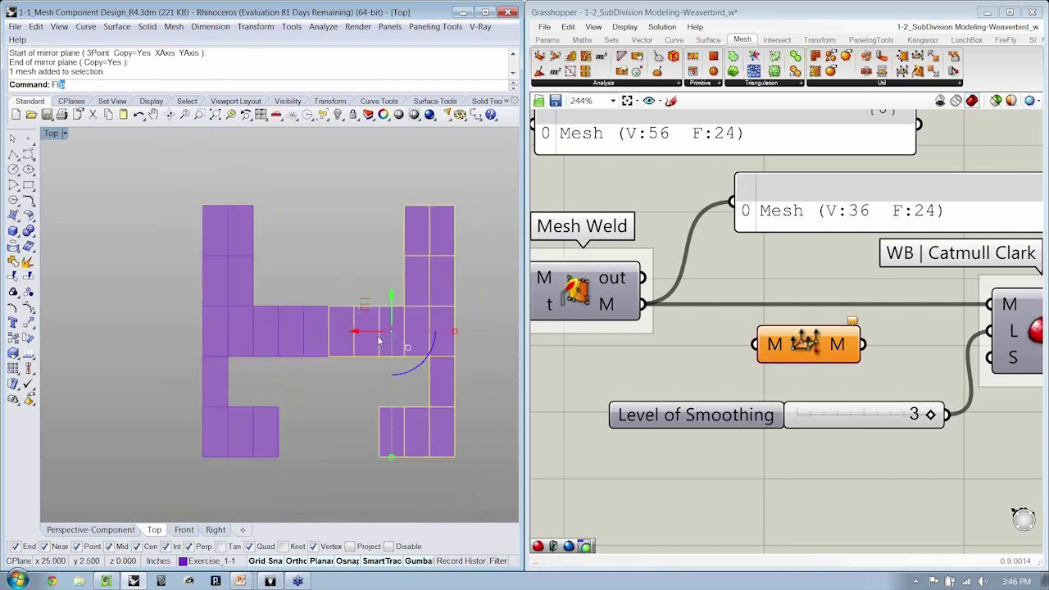
key(Return)
click(302, 221)
Mirror a copy of both meshes upward across the horizontal line along their top edge.
right_drag(321, 243, 302, 242)
right_drag(335, 286, 333, 244)
drag(332, 243, 300, 300)
scroll(286, 346, down, 2)
right_drag(301, 300, 282, 368)
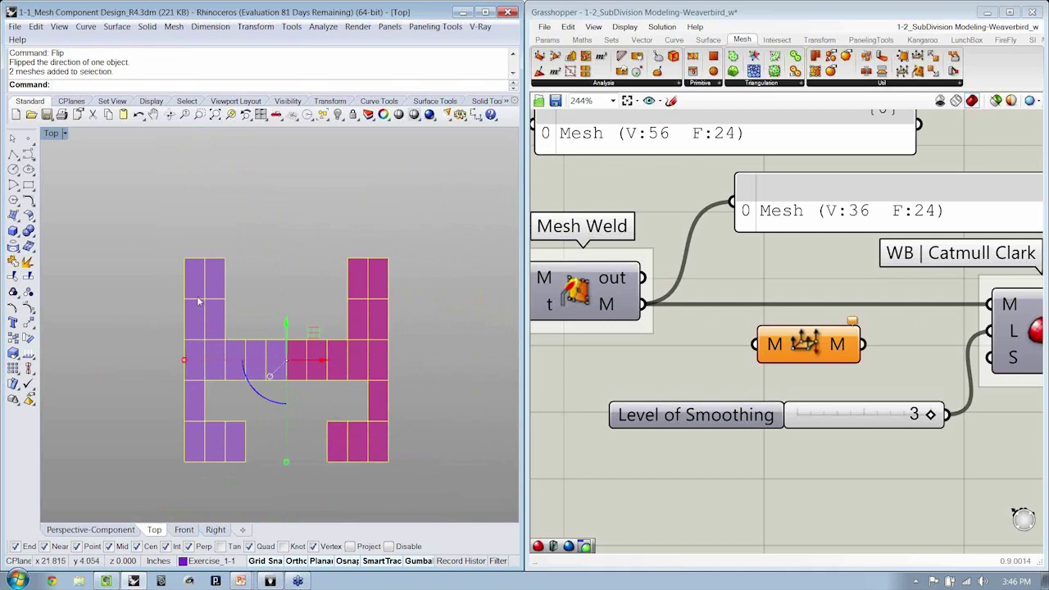
text(mirror)
key(Return)
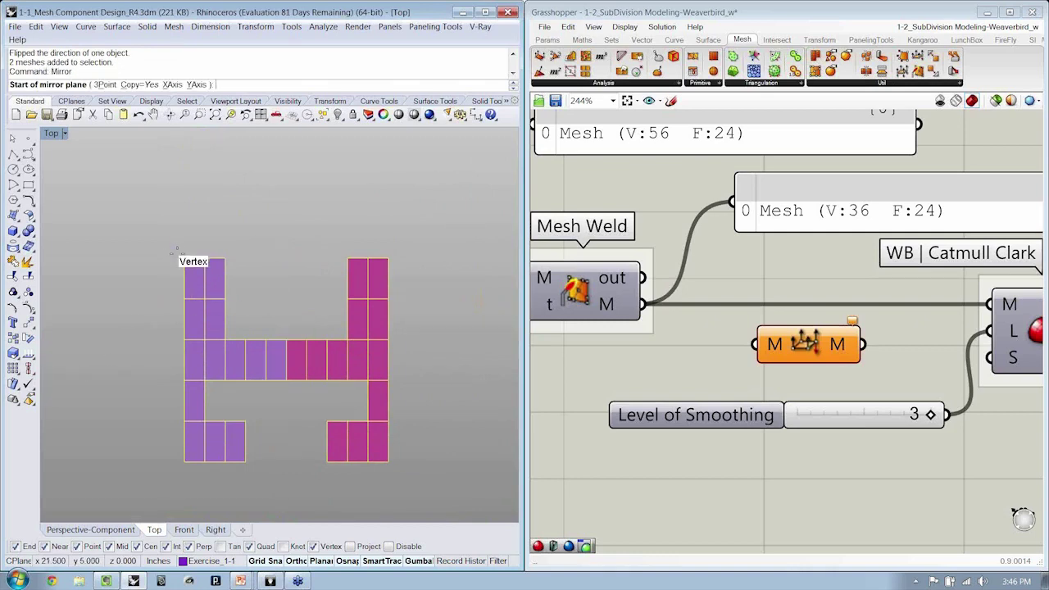
click(184, 258)
click(205, 258)
Move the upper mesh pair so its left leg's inner bottom corner meets the inner corner between the lower pair's crossbar and right leg.
right_drag(288, 252, 278, 305)
drag(279, 305, 244, 228)
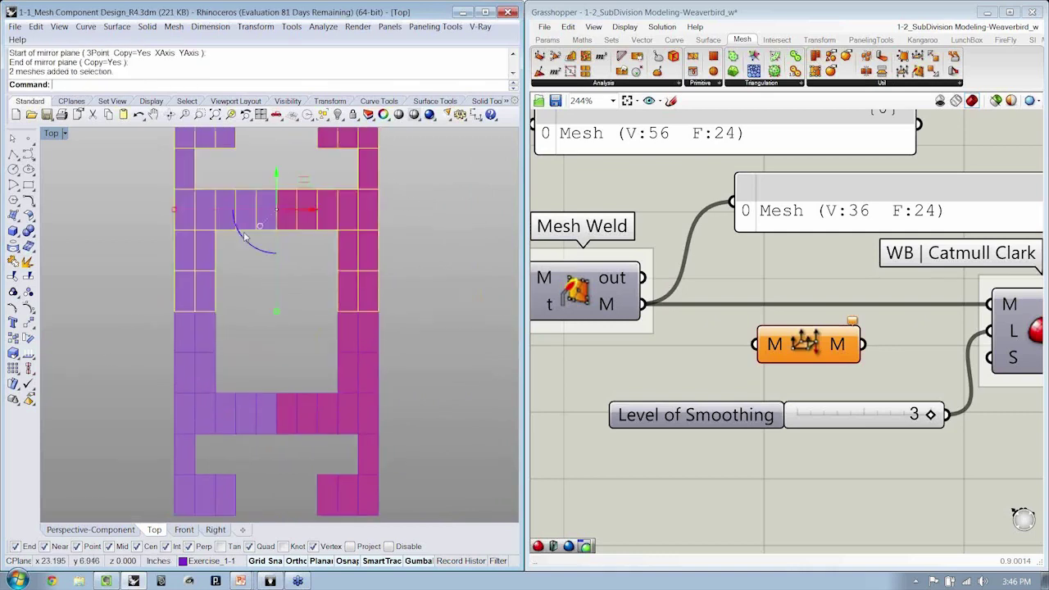
text(M)
key(Return)
click(216, 312)
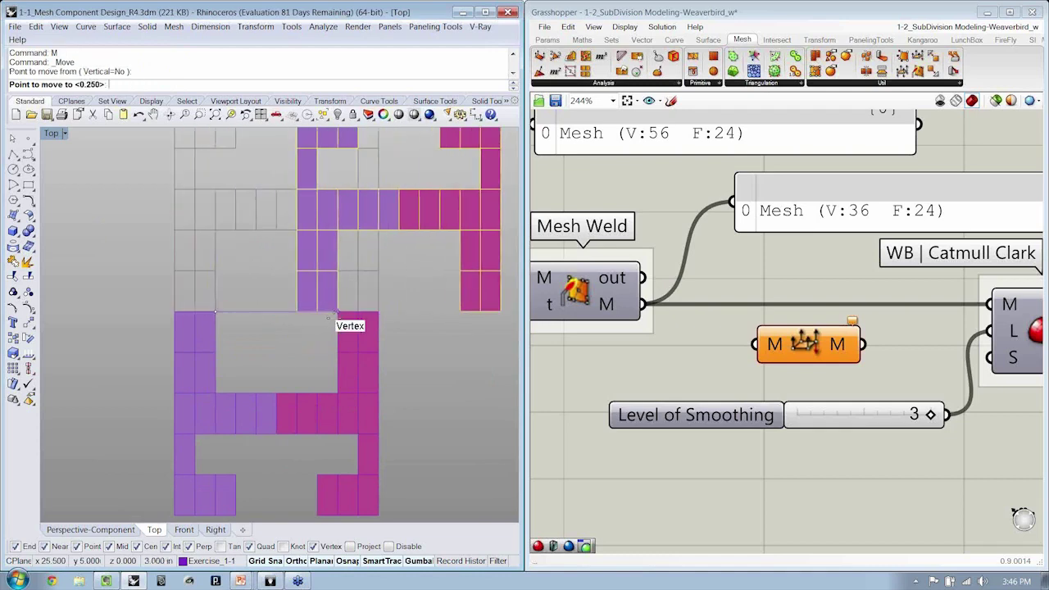
click(339, 393)
scroll(321, 328, down, 3)
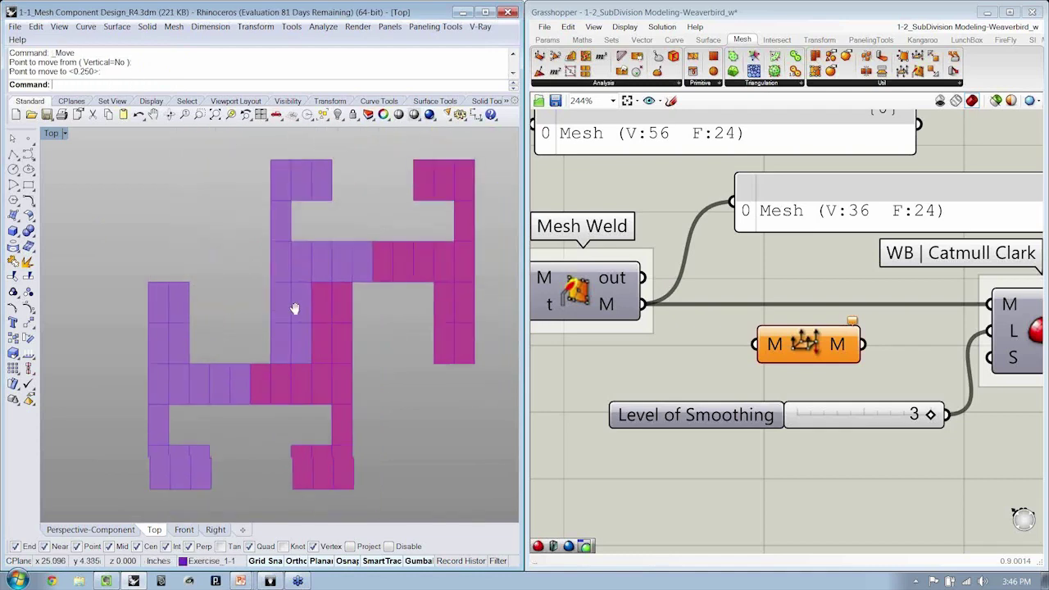
Examine how the four mesh pieces adjoin and which ones face the opposite direction.
scroll(382, 306, up, 2)
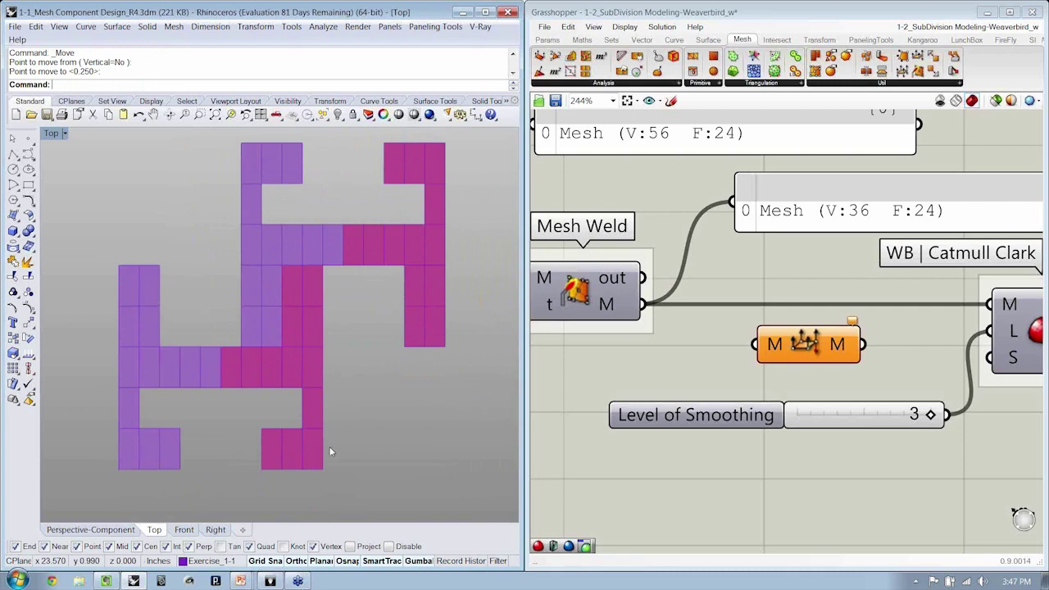
right_drag(344, 458, 354, 451)
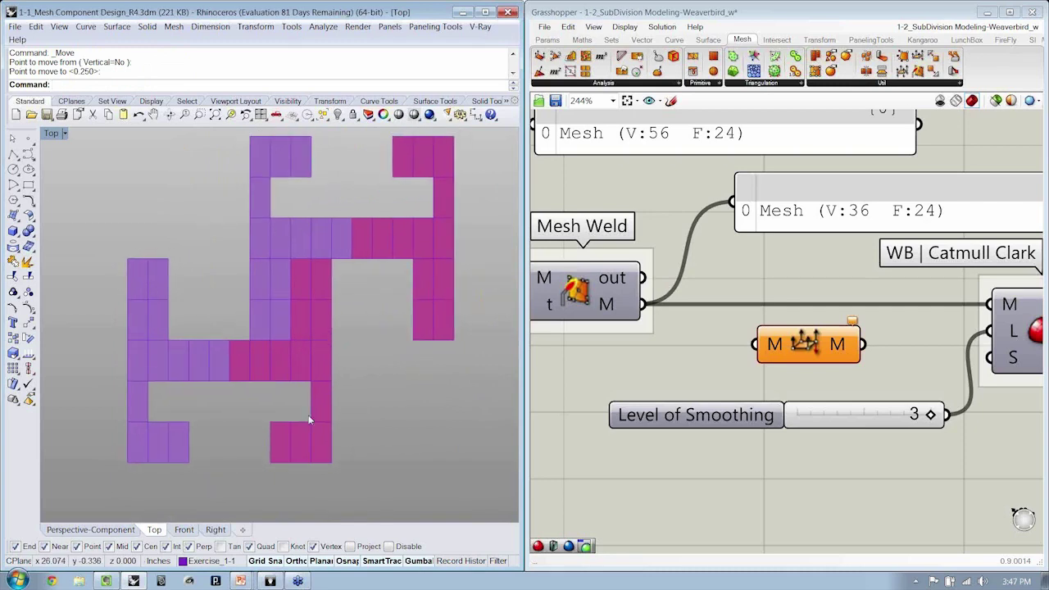
right_drag(282, 350, 324, 366)
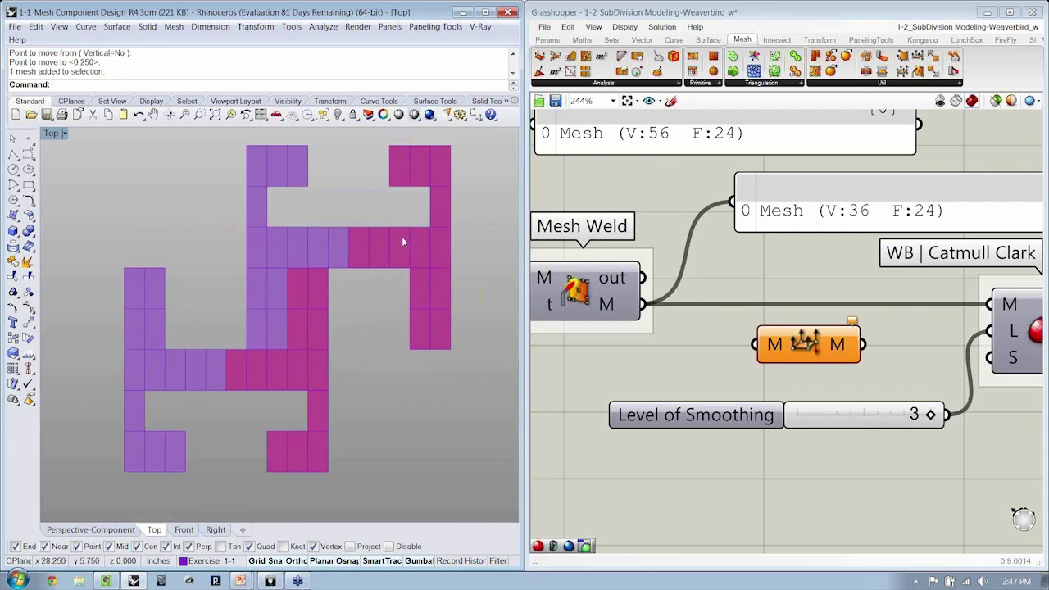
click(402, 236)
click(320, 324)
click(351, 247)
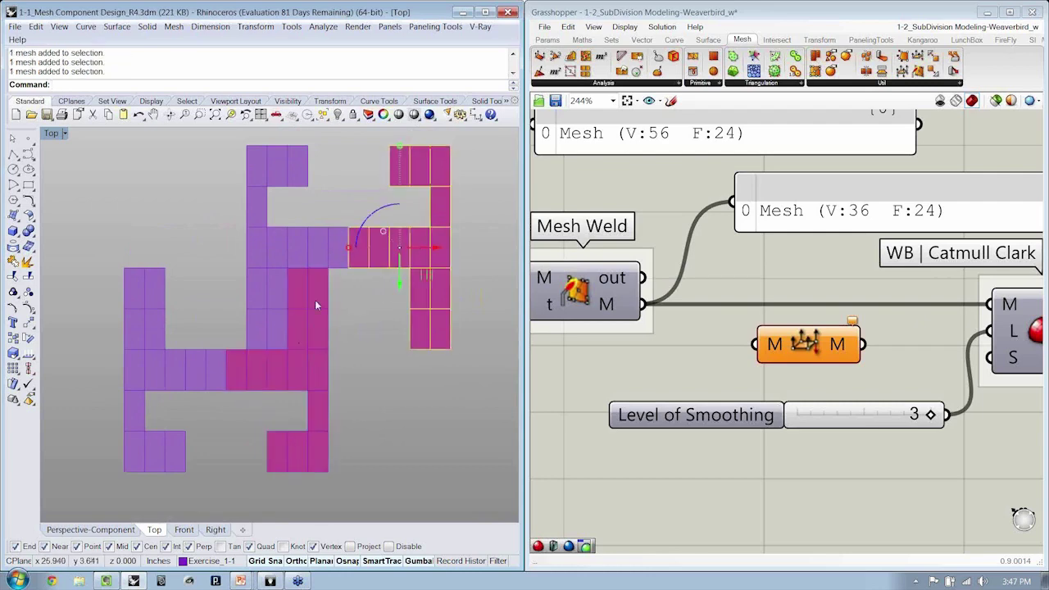
click(354, 320)
right_drag(341, 339, 328, 340)
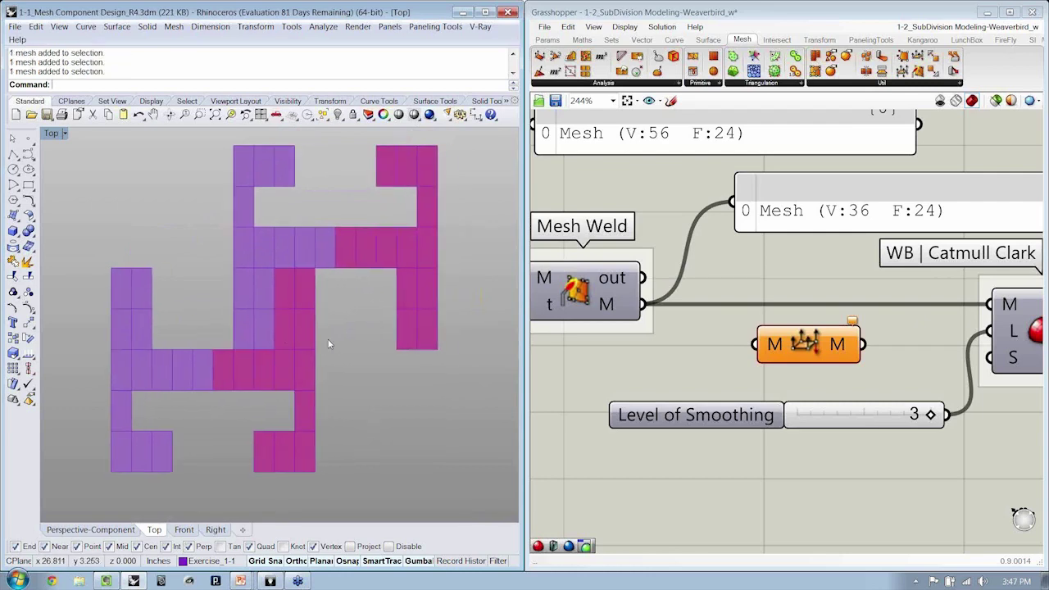
Reference all four meshes as multiple meshes in the Input | Mesh Primitive parameter in Grasshopper.
drag(119, 415, 115, 413)
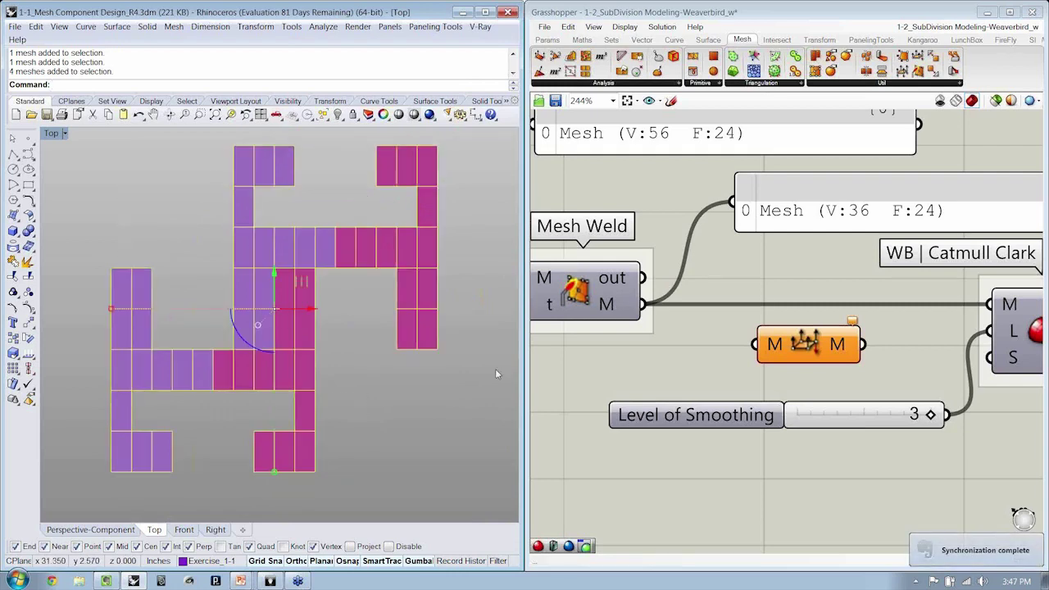
right_drag(579, 361, 861, 391)
right_drag(631, 288, 804, 314)
right_click(599, 206)
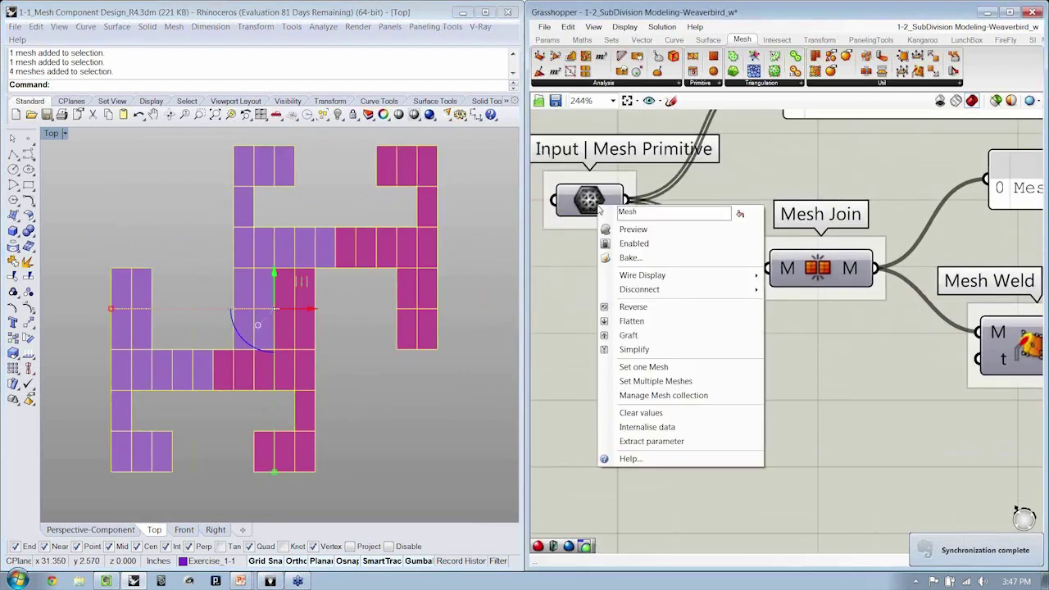
click(654, 382)
right_drag(380, 347, 368, 358)
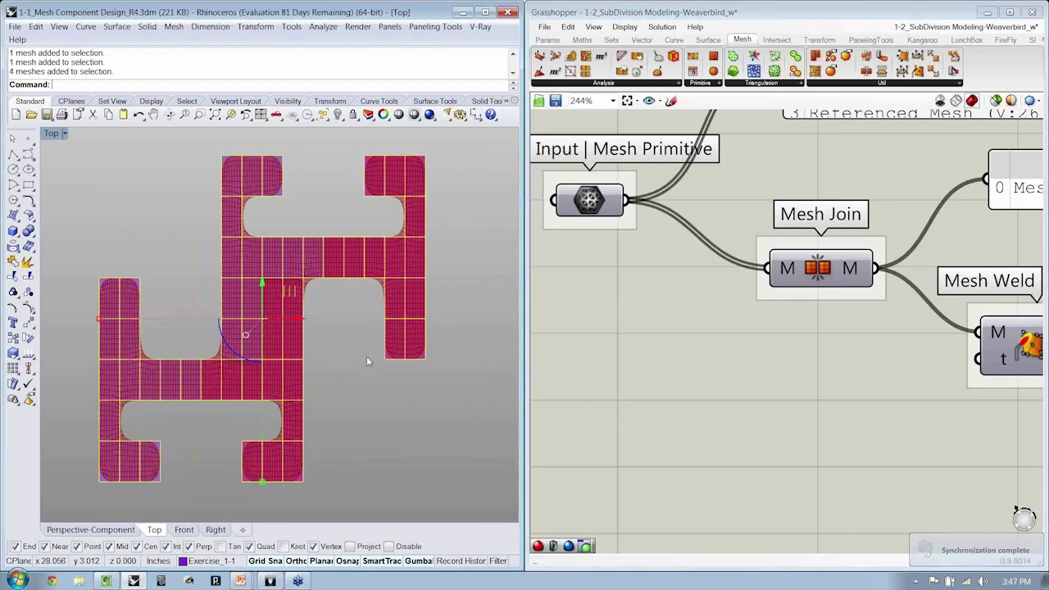
Hide the source meshes, examine the seams in the smoothed mesh, and undo the hide.
key(ctrl+h)
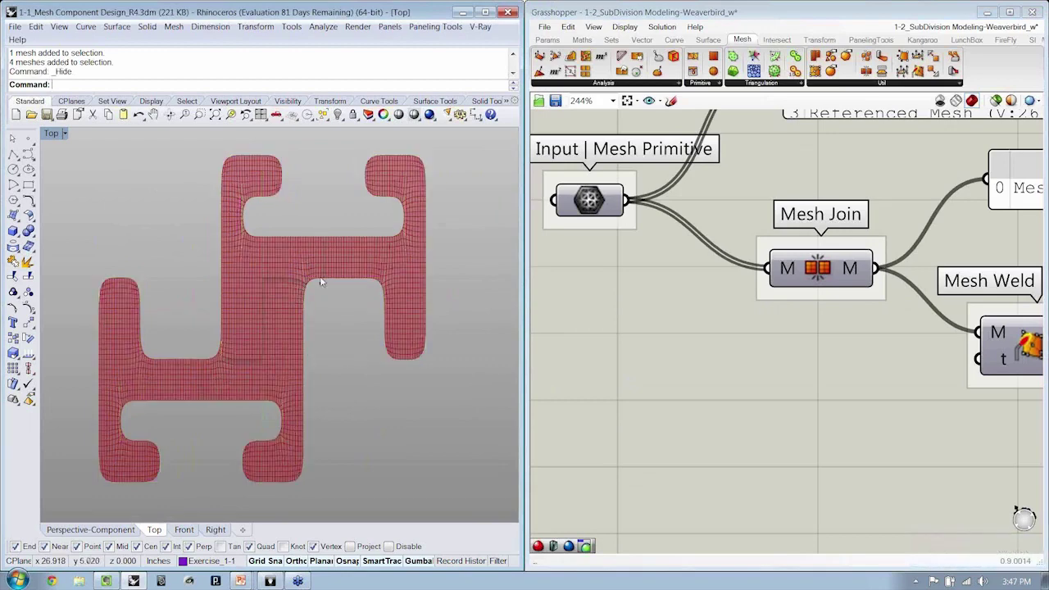
scroll(319, 276, up, 3)
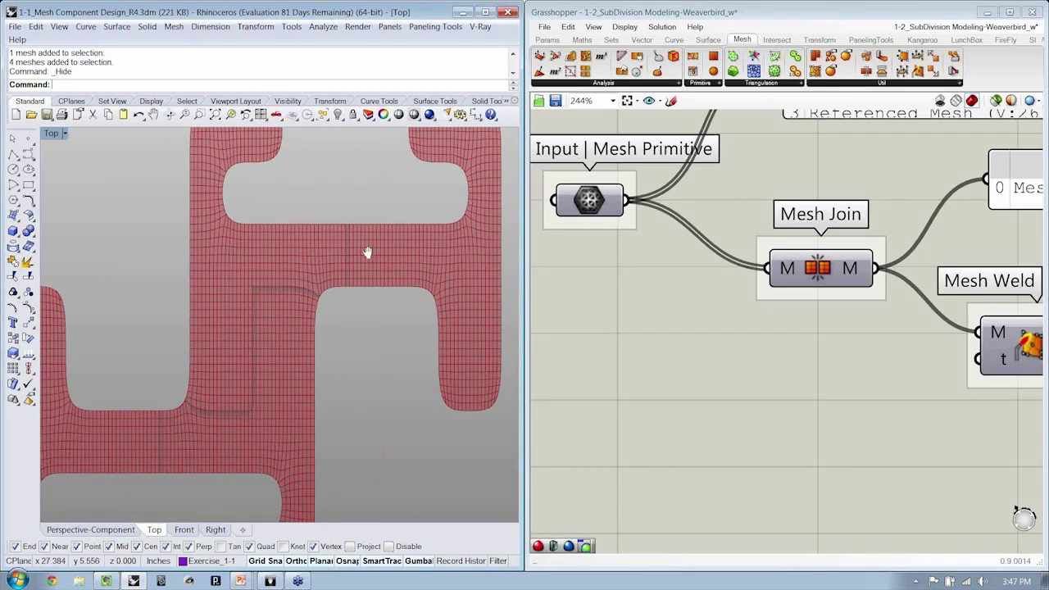
scroll(366, 251, down, 3)
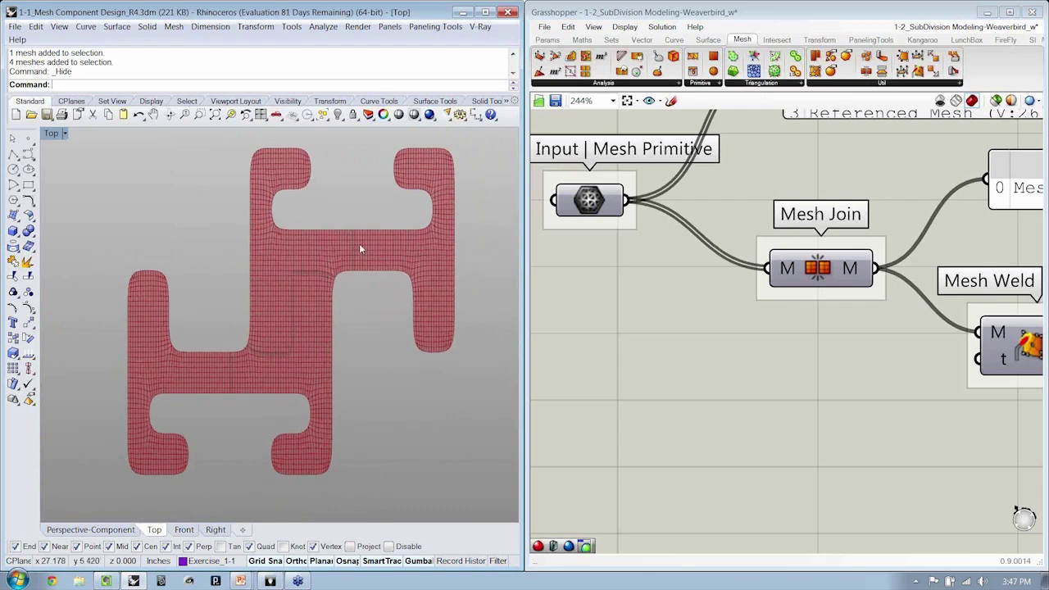
scroll(356, 242, up, 5)
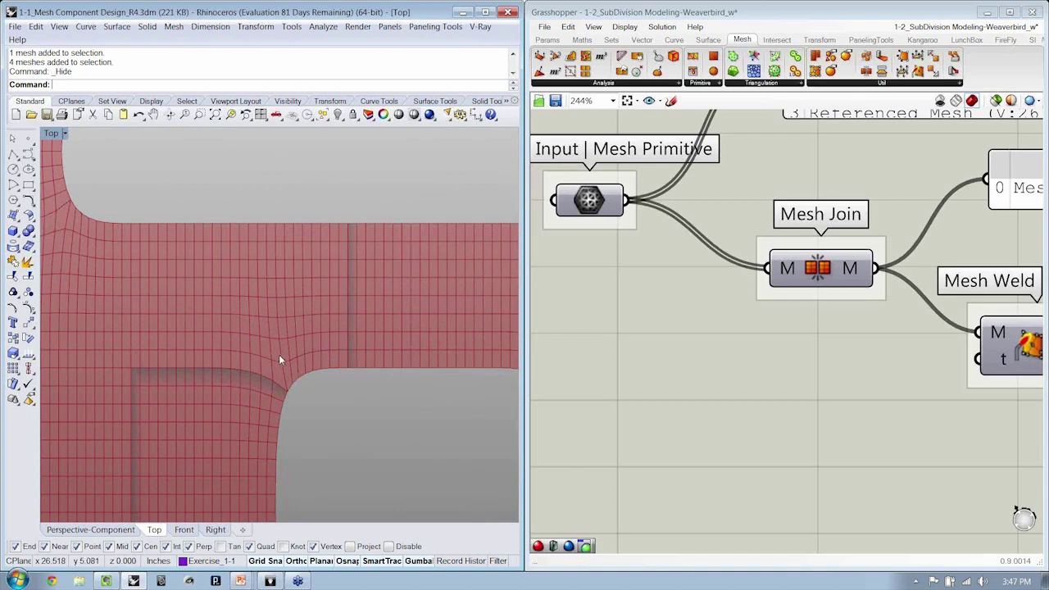
scroll(283, 357, down, 3)
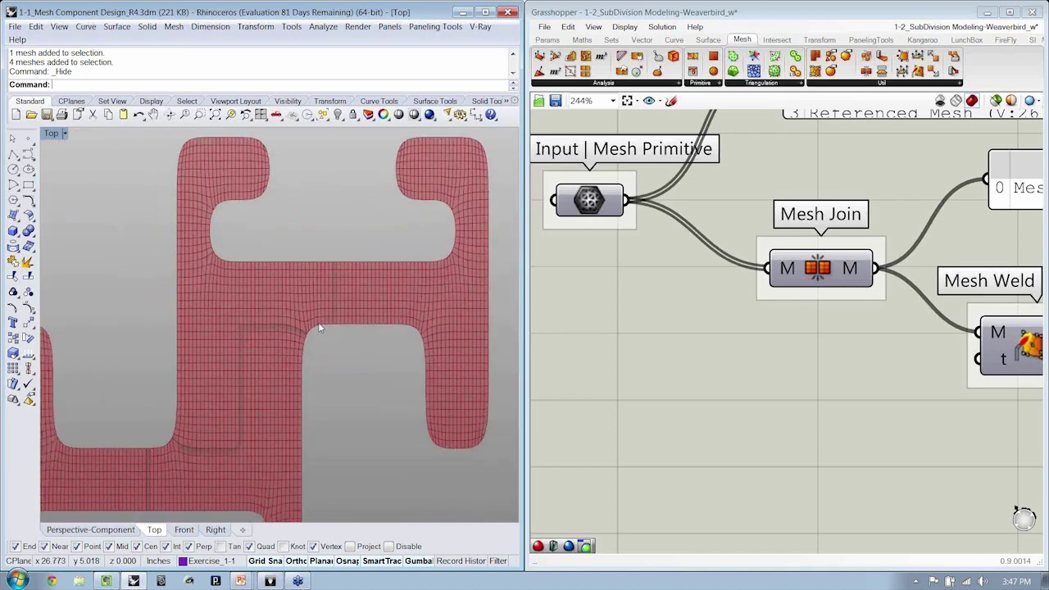
key(ctrl+z)
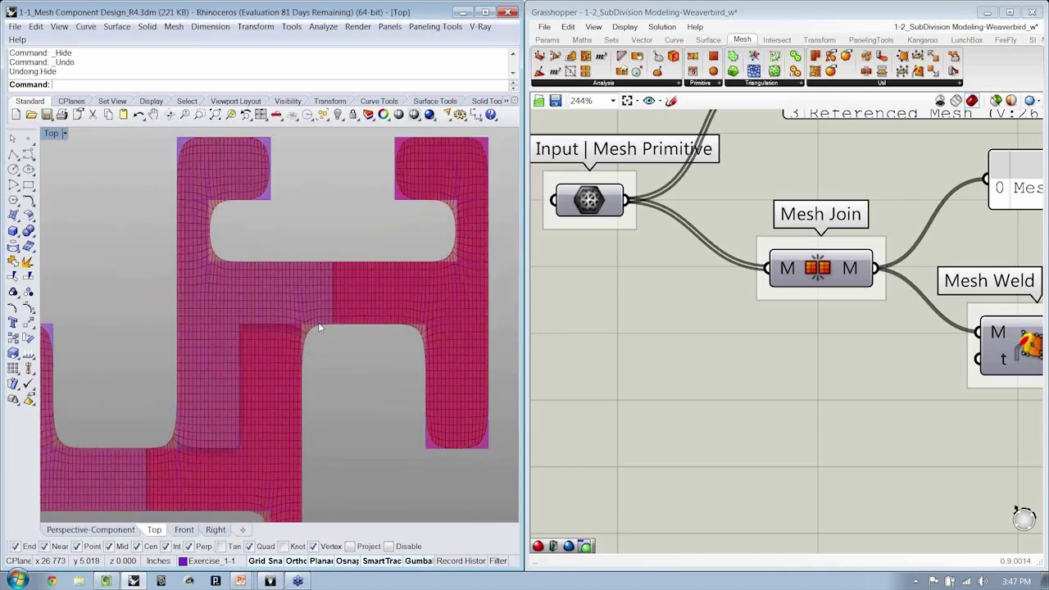
Single out the right-hand mesh of each pair and compare their facing direction with the neighbouring pieces.
scroll(346, 361, down, 2)
click(324, 366)
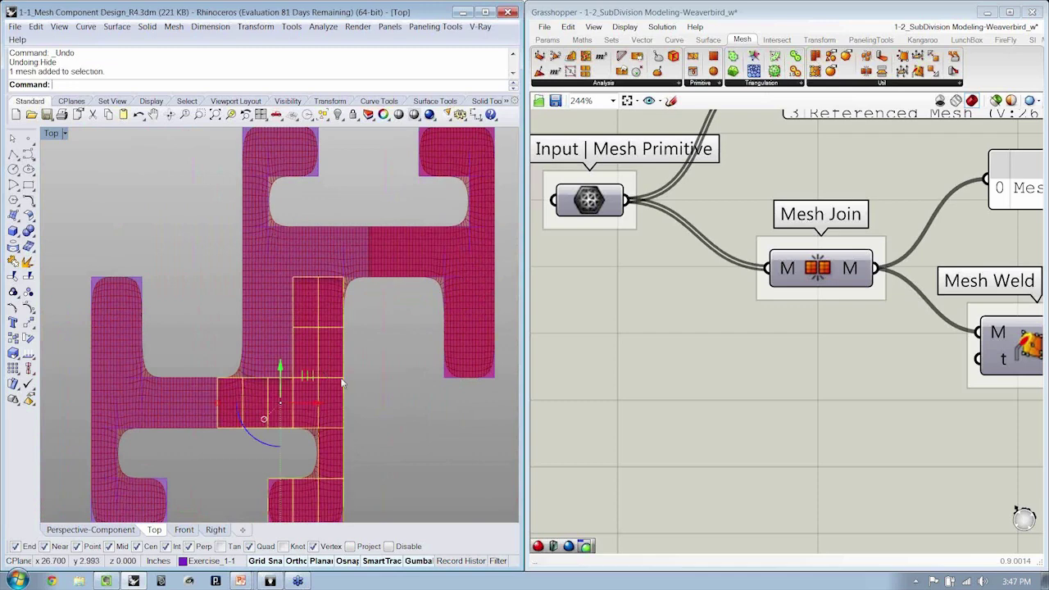
click(403, 262)
shift+click(284, 373)
click(368, 399)
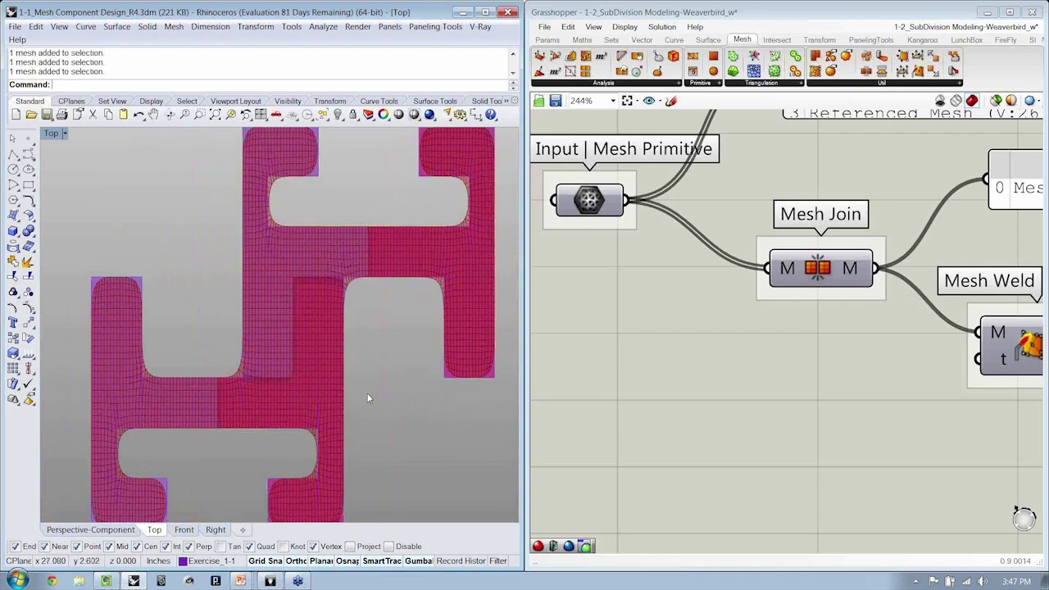
click(311, 366)
shift+click(403, 264)
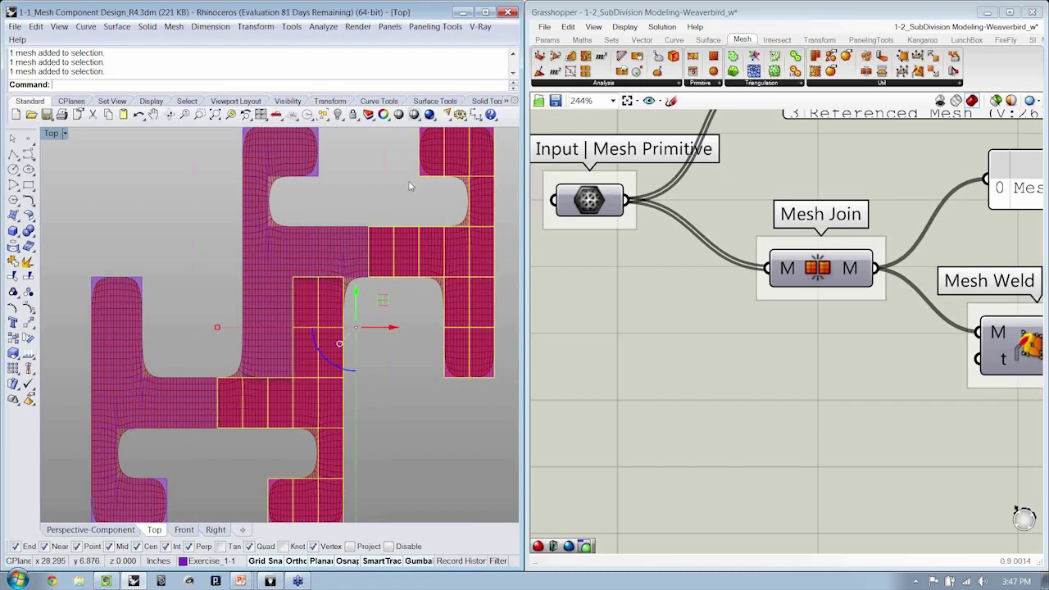
right_drag(430, 350, 388, 339)
scroll(367, 330, down, 2)
click(372, 396)
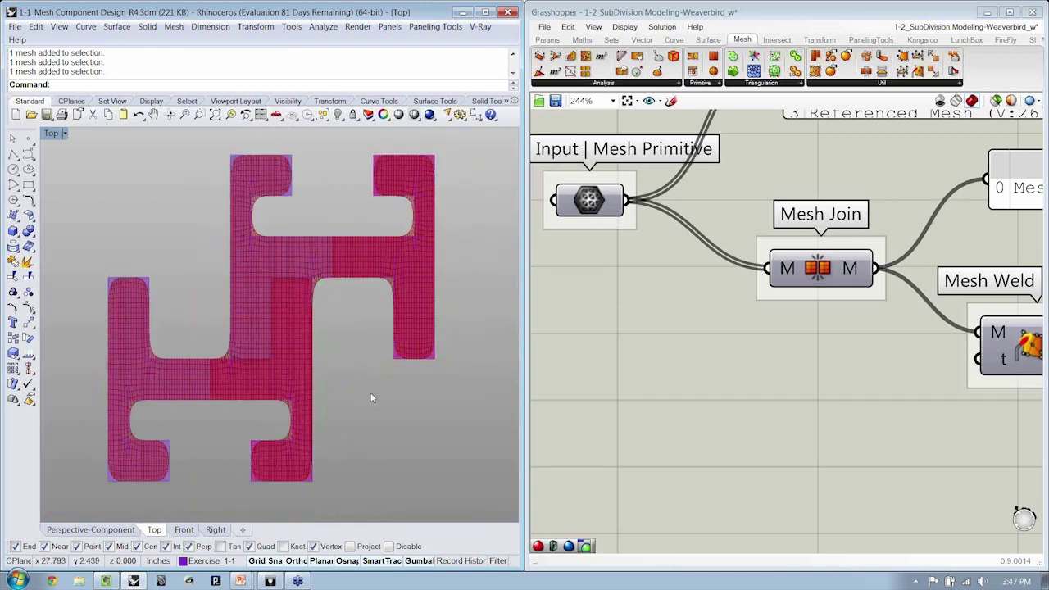
right_drag(378, 398, 378, 383)
Hide all four source meshes in the Top viewport so only the smoothed mesh preview shows.
drag(379, 387, 282, 229)
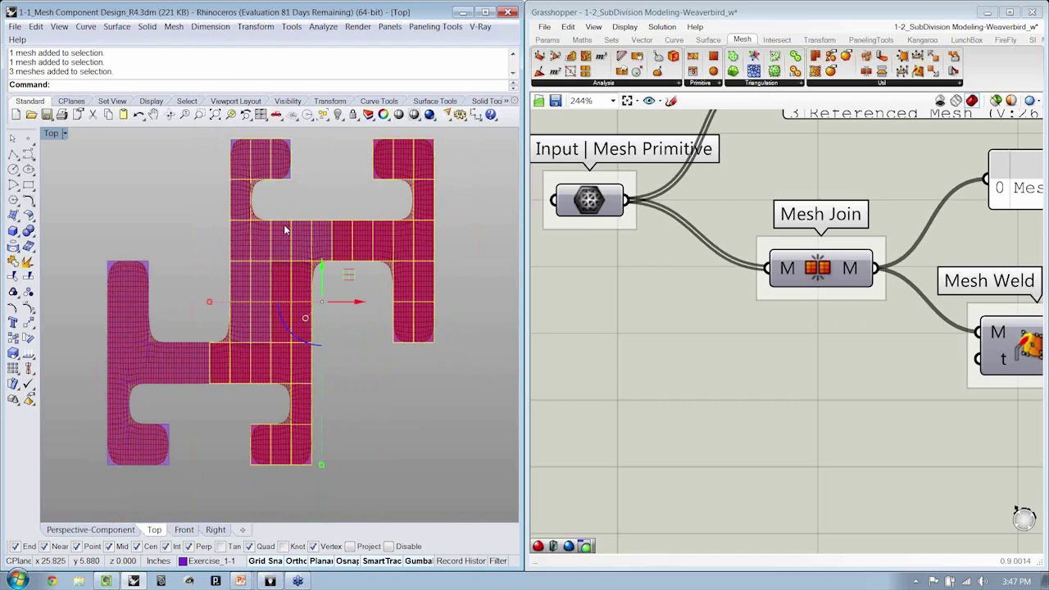
key(ctrl+h)
click(197, 351)
key(ctrl+h)
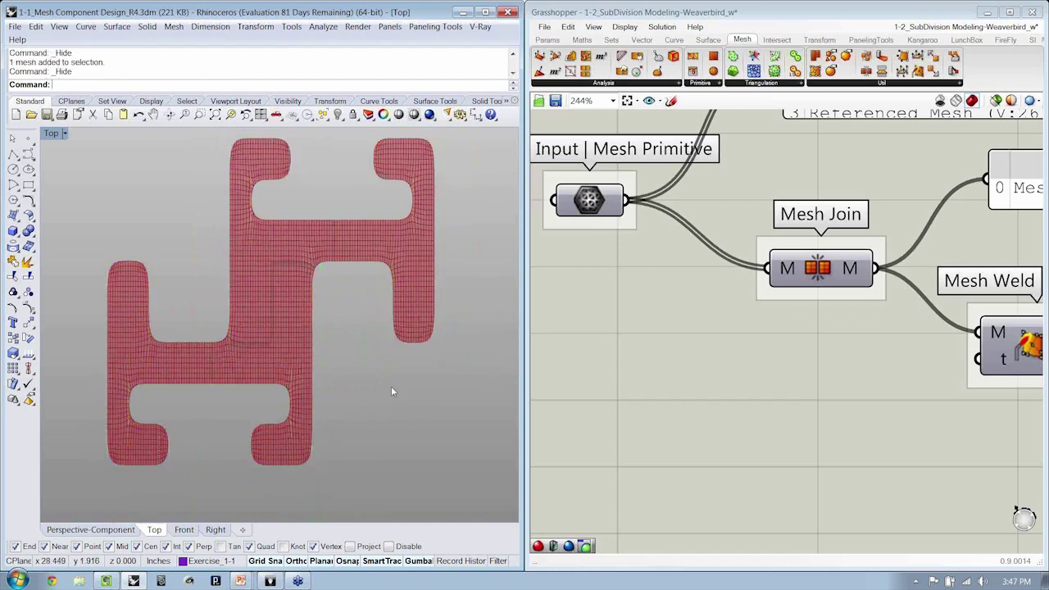
Insert a Mesh UnifyNormals component between Mesh Weld and WB | Catmull Clark, and turn off its preview.
click(712, 365)
right_drag(852, 351, 724, 370)
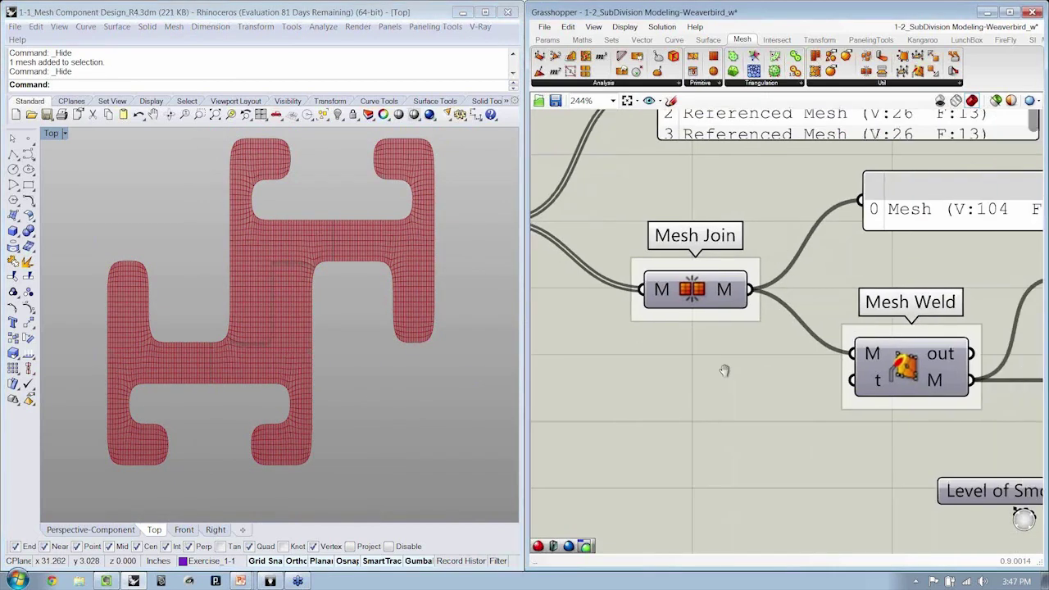
scroll(724, 370, down, 2)
right_drag(794, 375, 681, 354)
click(878, 83)
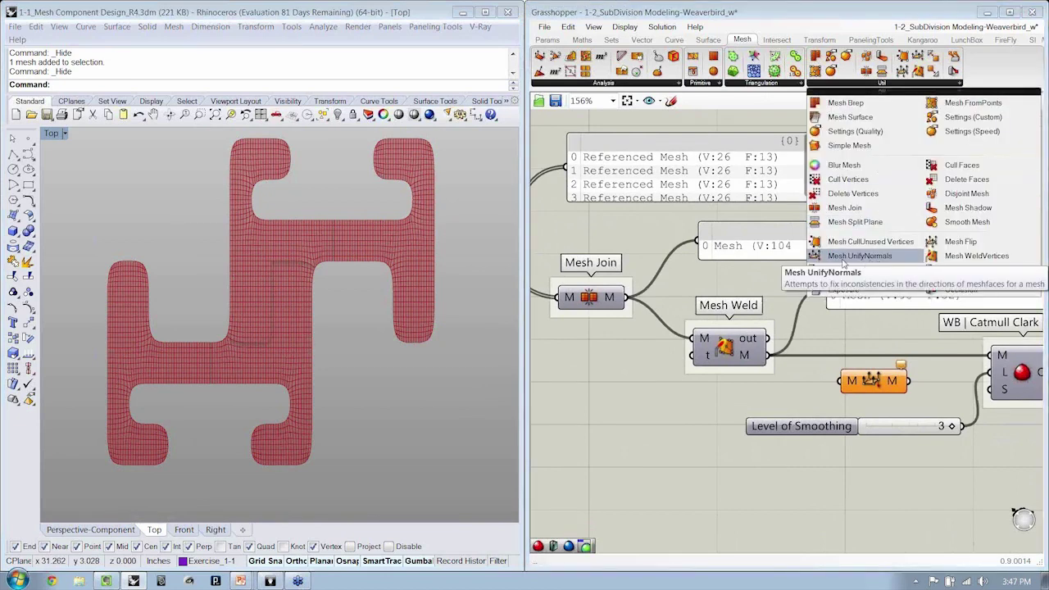
right_drag(810, 346, 746, 261)
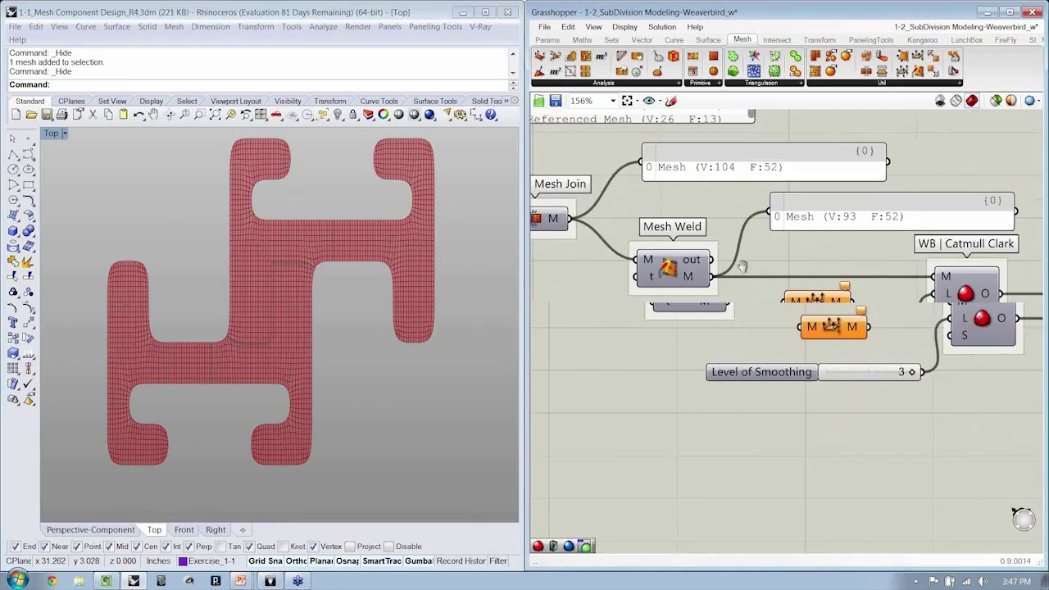
drag(704, 270, 930, 270)
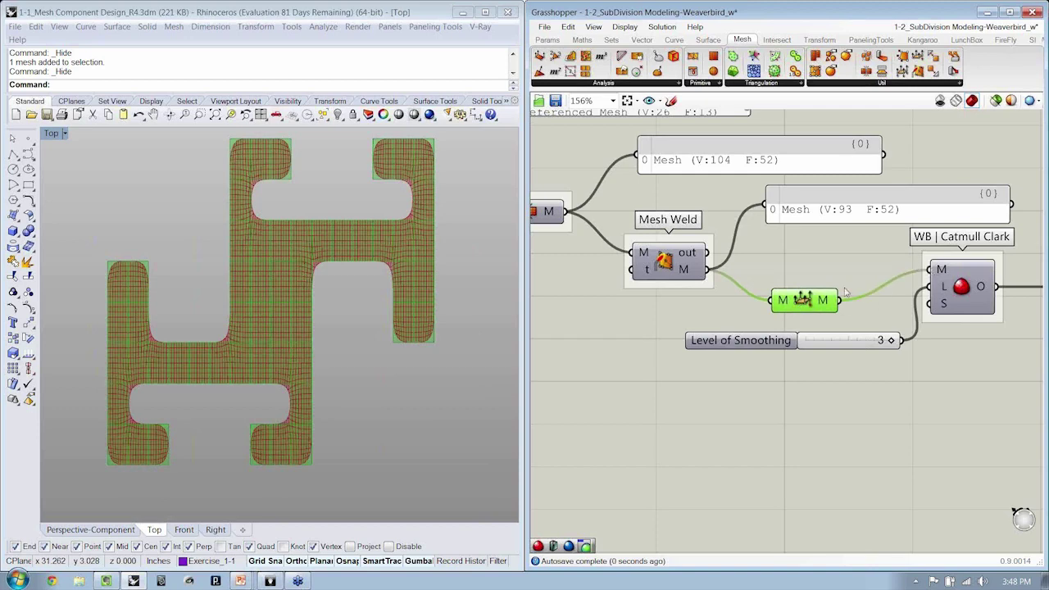
right_click(822, 271)
click(852, 294)
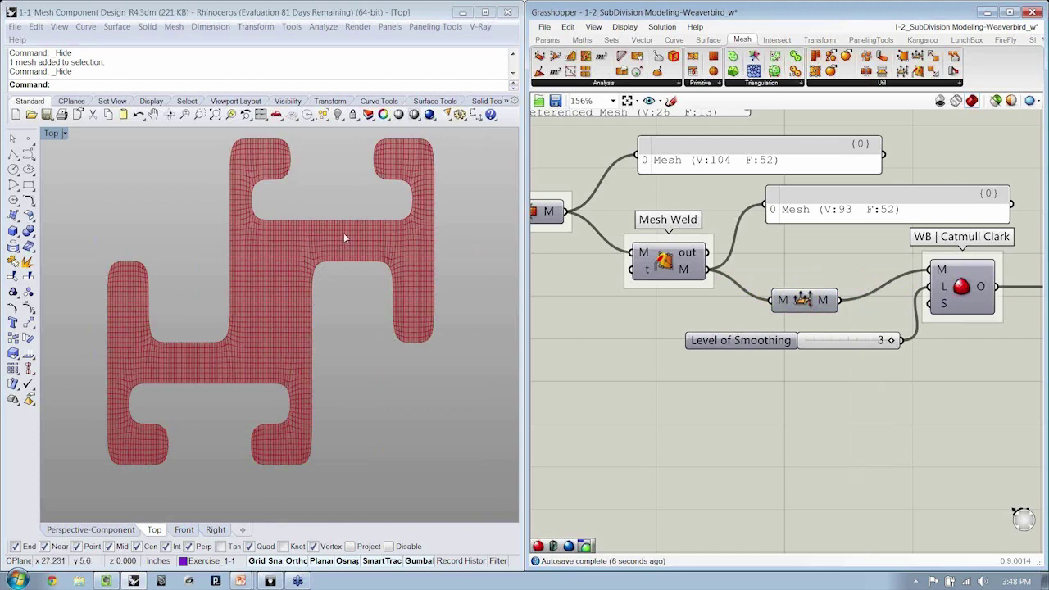
Group the unify normals component and label the group "Mesh Unify Normals".
scroll(344, 233, up, 3)
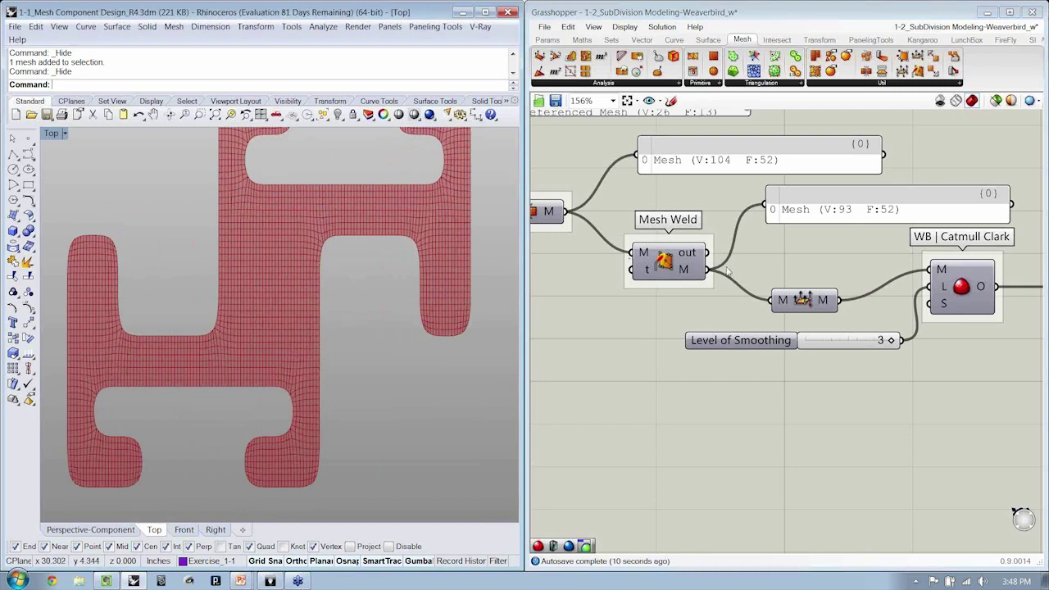
click(801, 300)
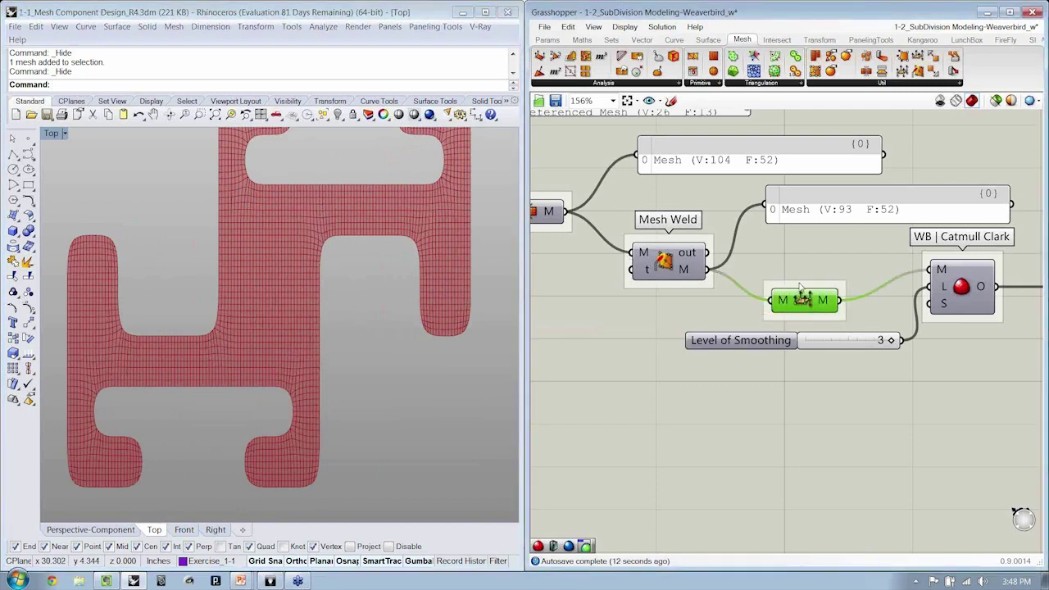
right_click(801, 284)
text(Mesh Ja)
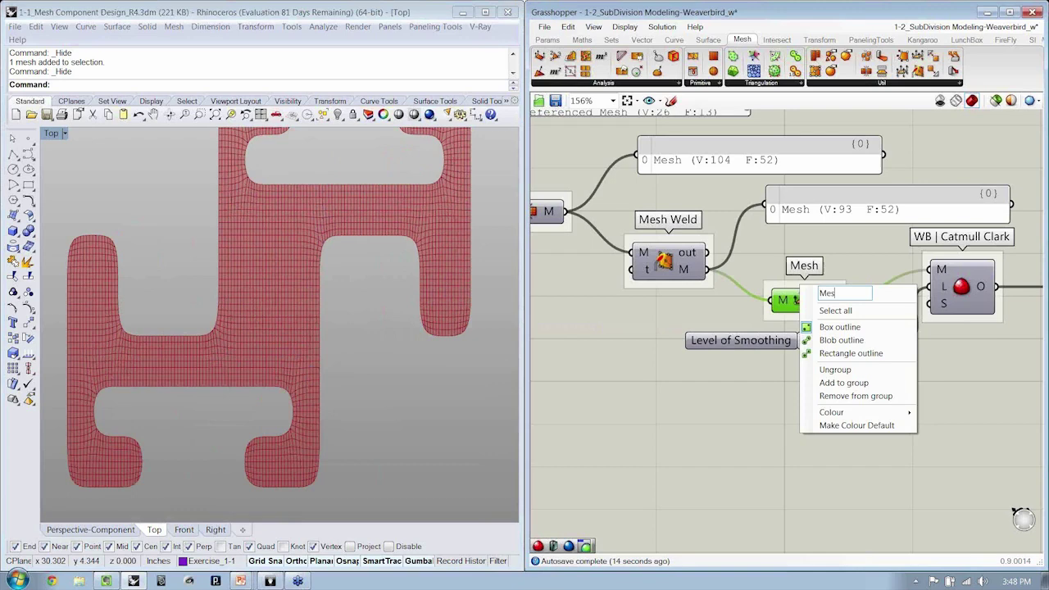
key(BackSpace)
key(BackSpace)
text(Uni)
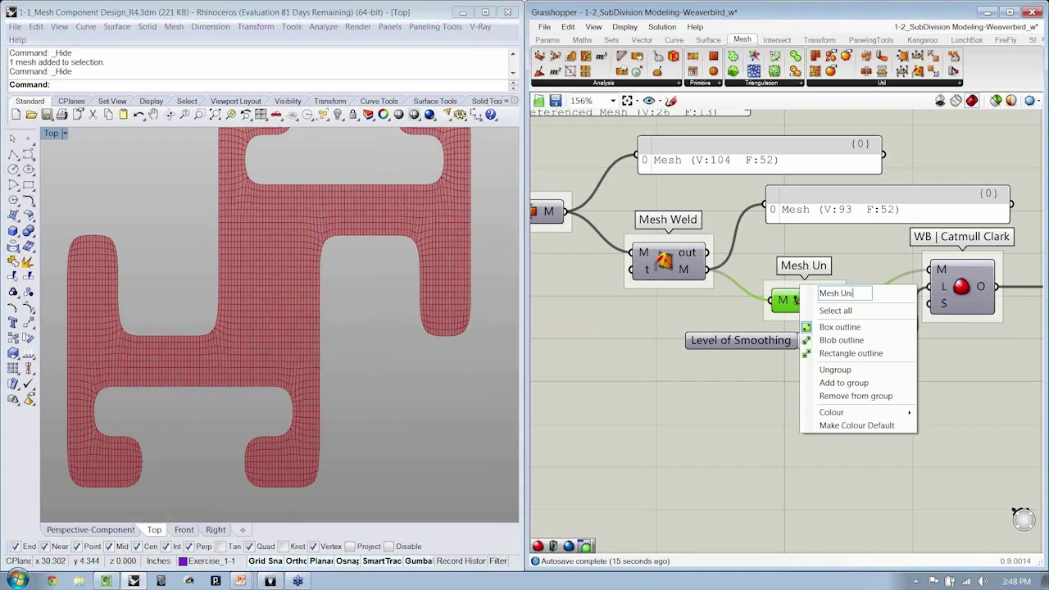
text(fy Normals)
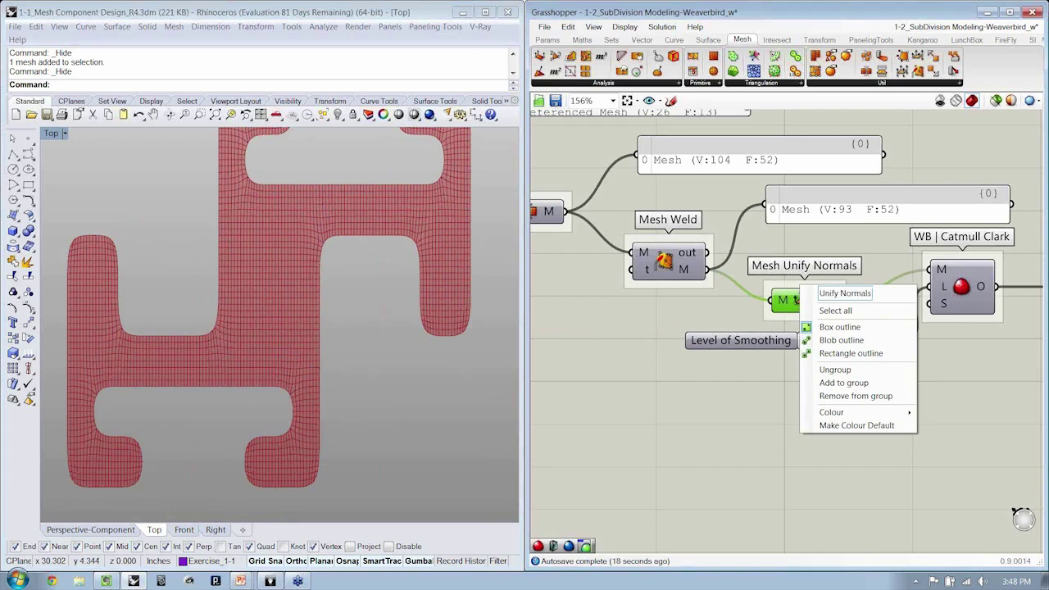
key(Return)
click(853, 297)
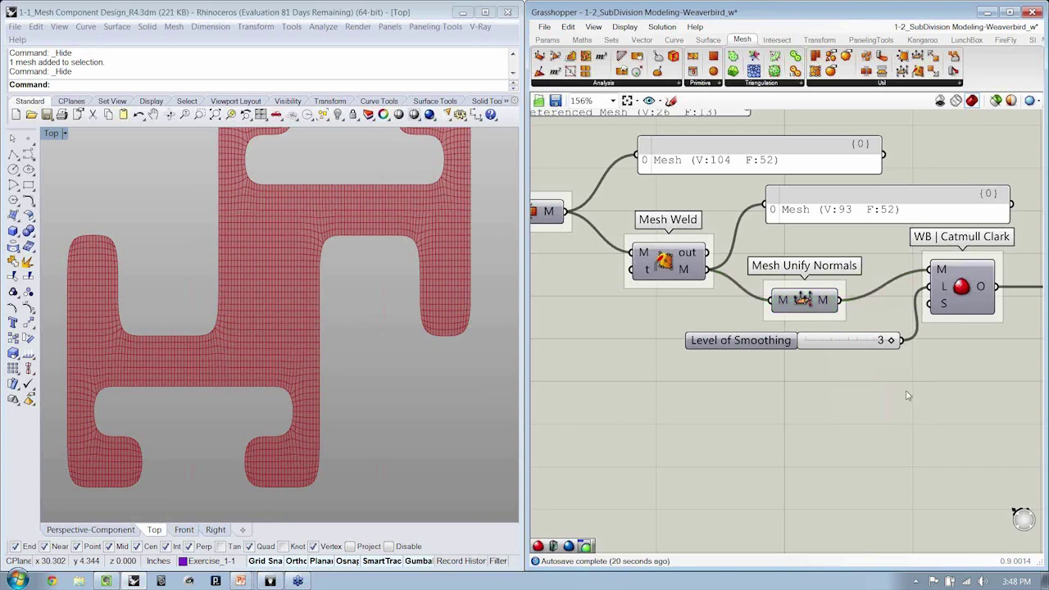
Shift the Catmull Clark and Output | Subdivided Mesh components and the Level of Smoothing slider slightly down to tidy the layout.
scroll(810, 390, down, 1)
right_drag(810, 390, 722, 389)
drag(984, 365, 828, 292)
drag(849, 321, 849, 345)
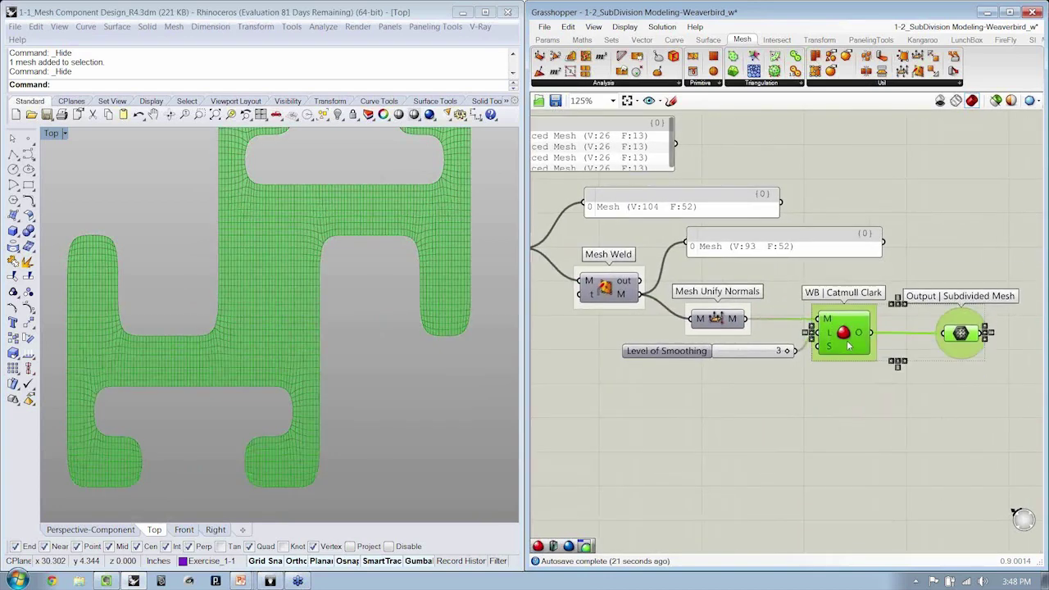
click(785, 381)
drag(764, 355, 764, 369)
click(807, 401)
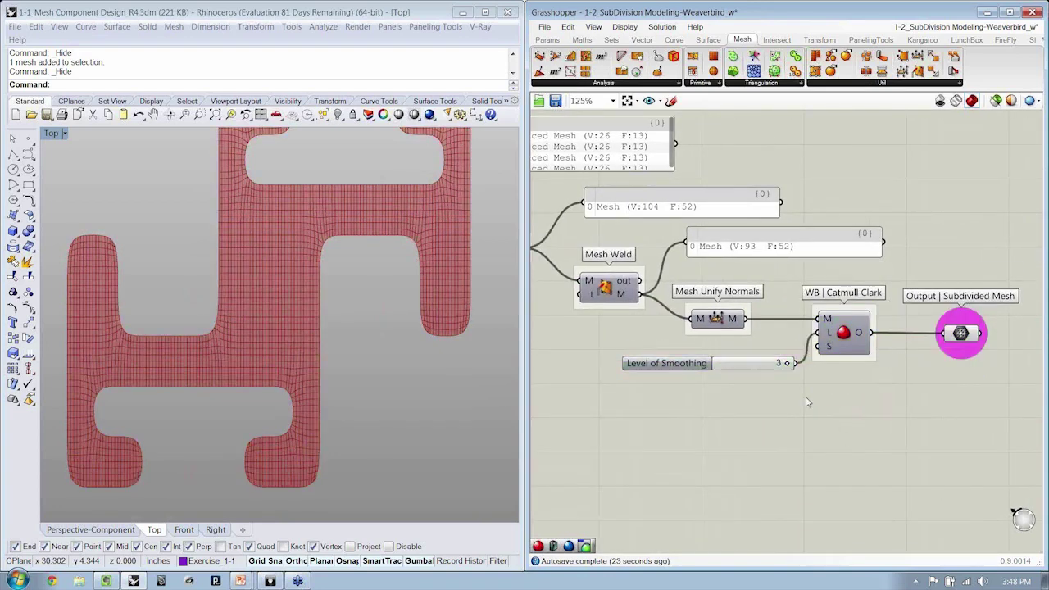
Unhide the four source meshes in the Perspective-Component viewport using Show Selected.
double_click(57, 135)
double_click(305, 136)
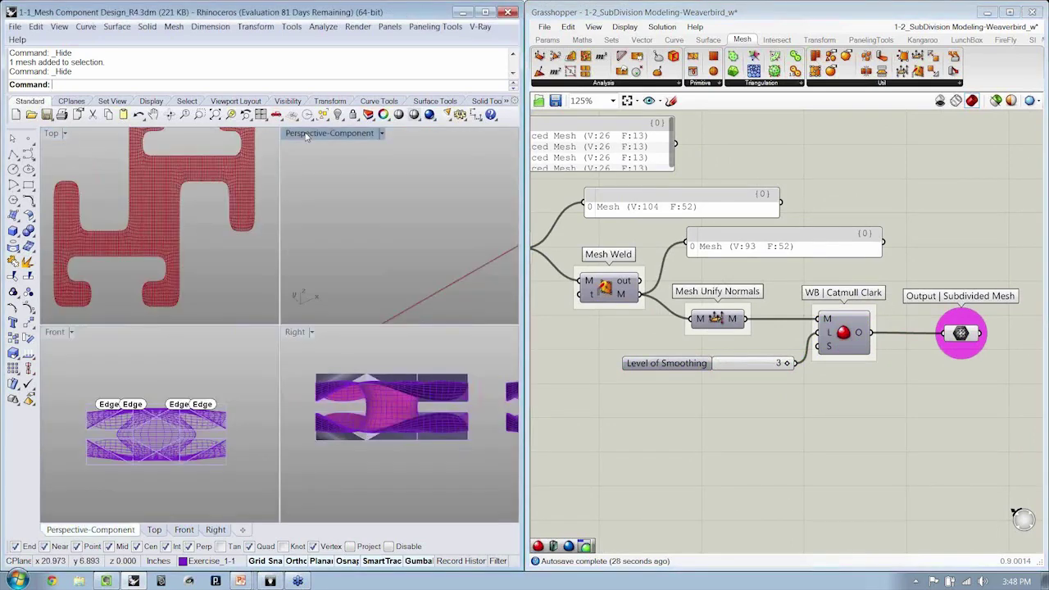
scroll(279, 267, down, 6)
shift+right_drag(279, 267, 192, 348)
scroll(387, 291, up, 6)
shift+right_drag(387, 291, 322, 403)
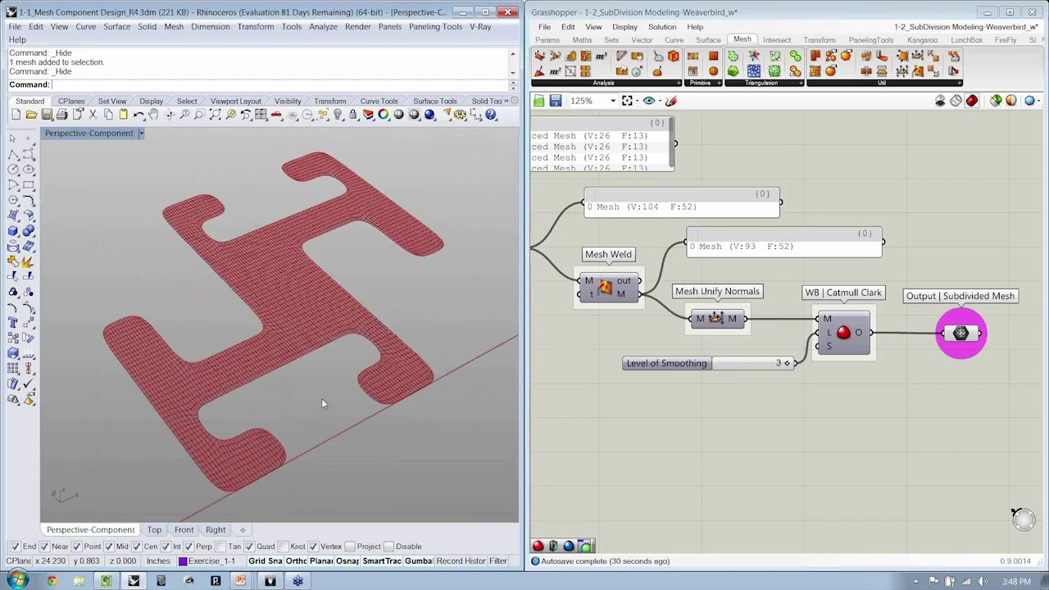
text(ss)
key(Return)
click(193, 373)
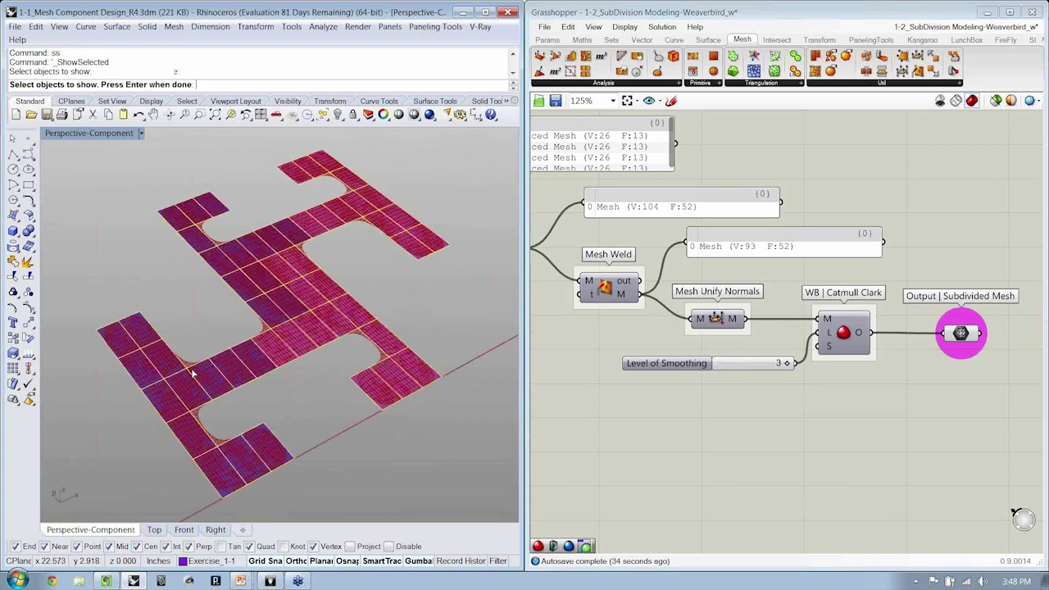
key(Return)
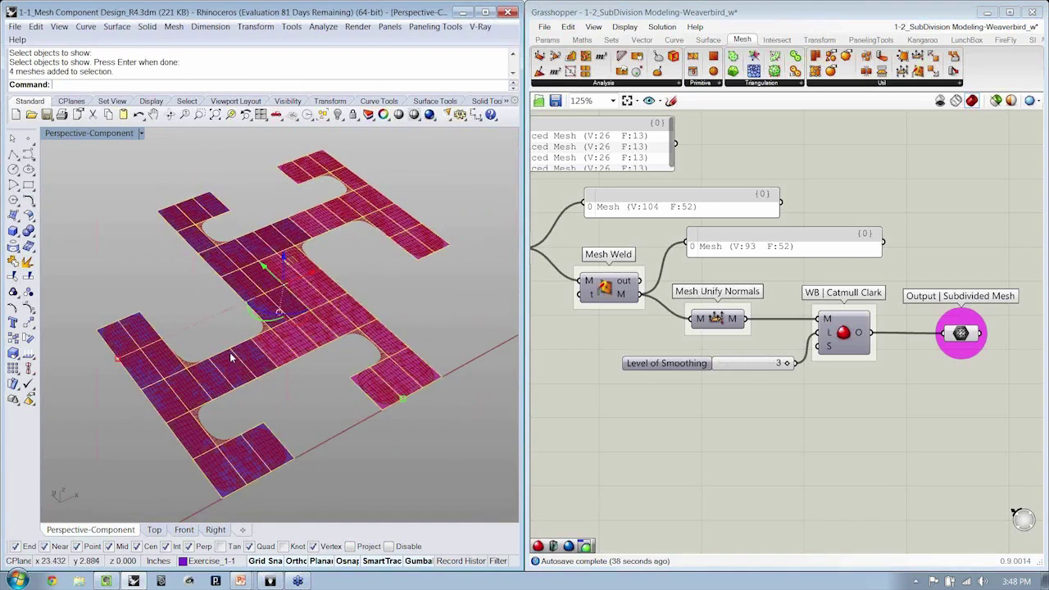
Delete the four flat source meshes and set the Perspective-Component viewport to Shaded display.
shift+right_drag(230, 353, 356, 319)
key(Delete)
key(Return)
shift+right_drag(228, 385, 360, 301)
key(ctrl+alt+s)
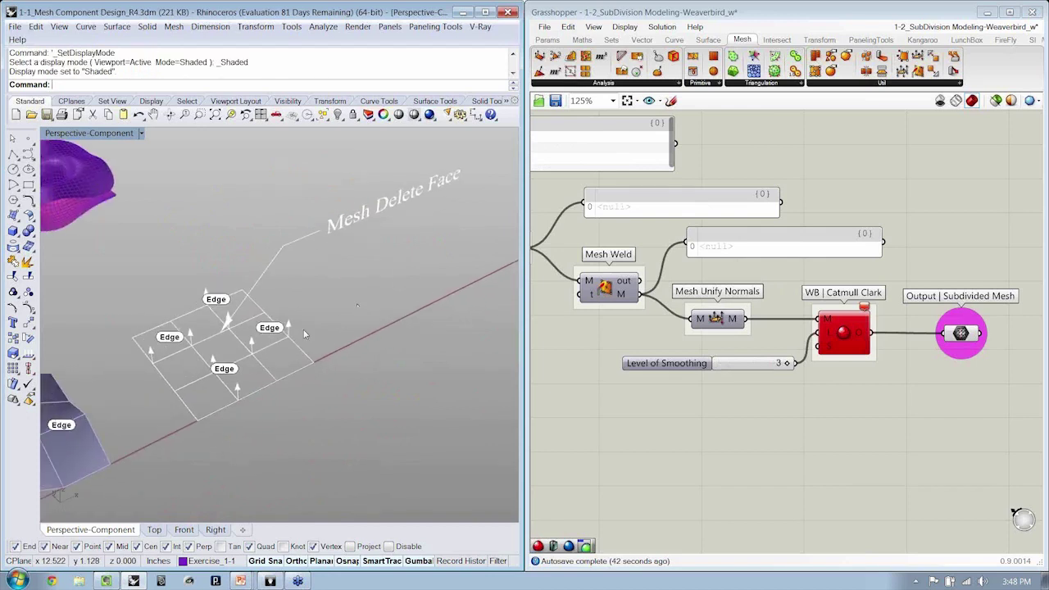
Unhide the component meshes beside the "Mesh Delete Face" label using Show Selected.
shift+right_drag(304, 333, 342, 328)
text(SS)
key(Return)
click(445, 288)
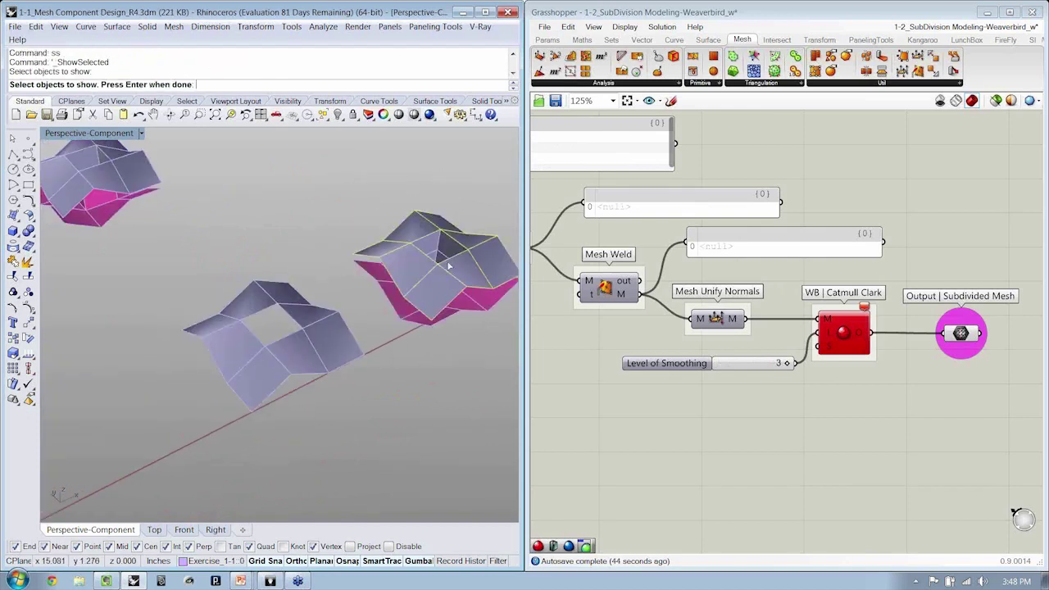
click(431, 291)
key(Return)
scroll(454, 252, up, 3)
shift+right_drag(454, 253, 279, 315)
scroll(279, 315, up, 4)
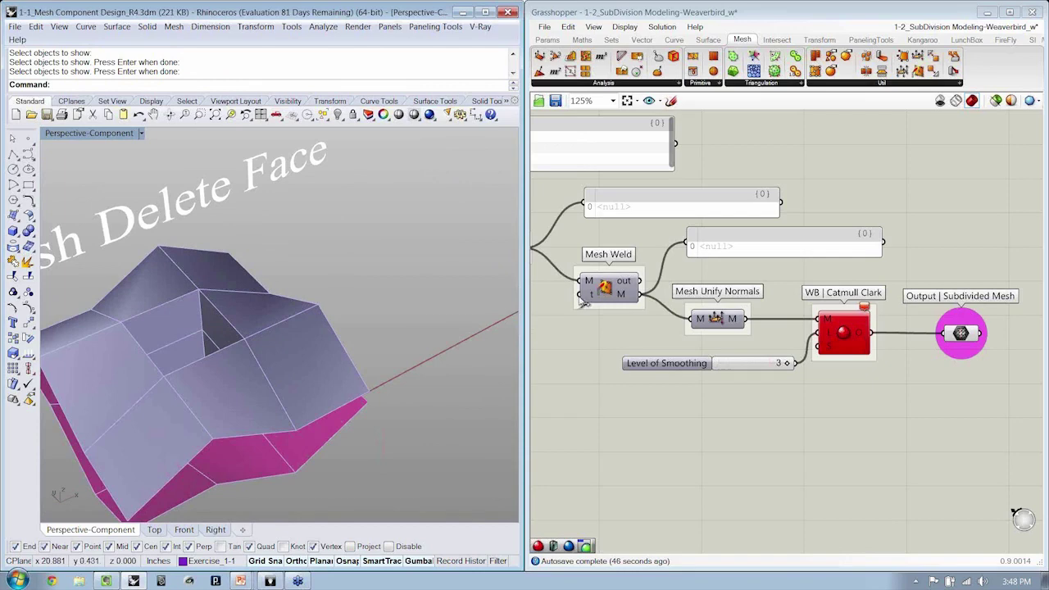
Reference the three component meshes as multiple meshes in the Input | Mesh Primitive parameter.
right_drag(578, 299, 852, 303)
click(200, 422)
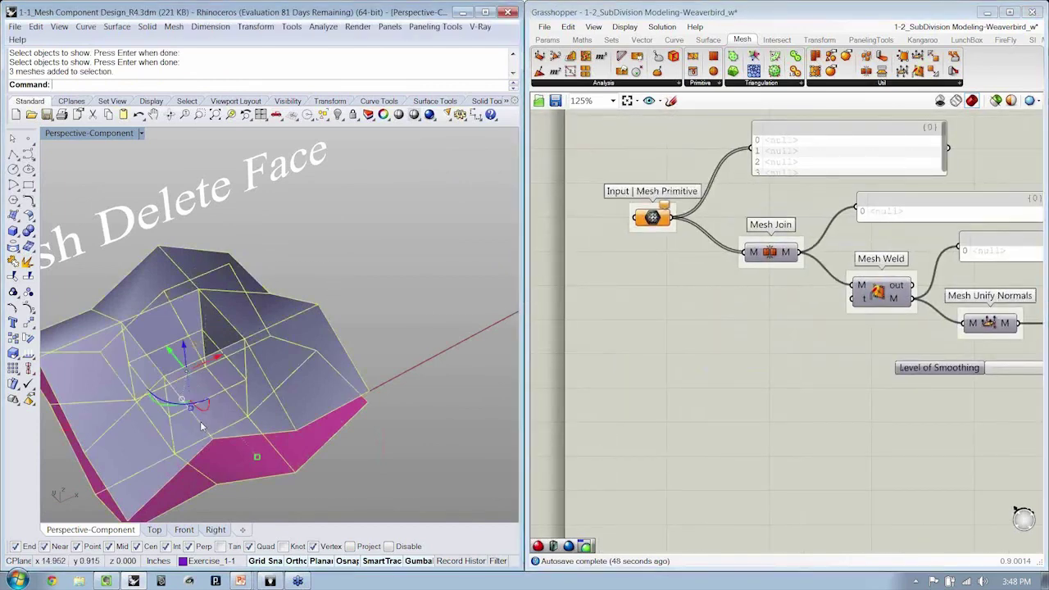
right_click(663, 219)
click(735, 415)
Hide the three component source meshes and examine the smoothed component.
right_drag(394, 359, 356, 333)
key(ctrl+h)
scroll(335, 326, up, 4)
scroll(356, 352, down, 6)
scroll(347, 330, up, 3)
Move the Output | Subdivided Mesh parameter farther from WB | Catmull Clark and save the definition.
right_drag(835, 356, 613, 369)
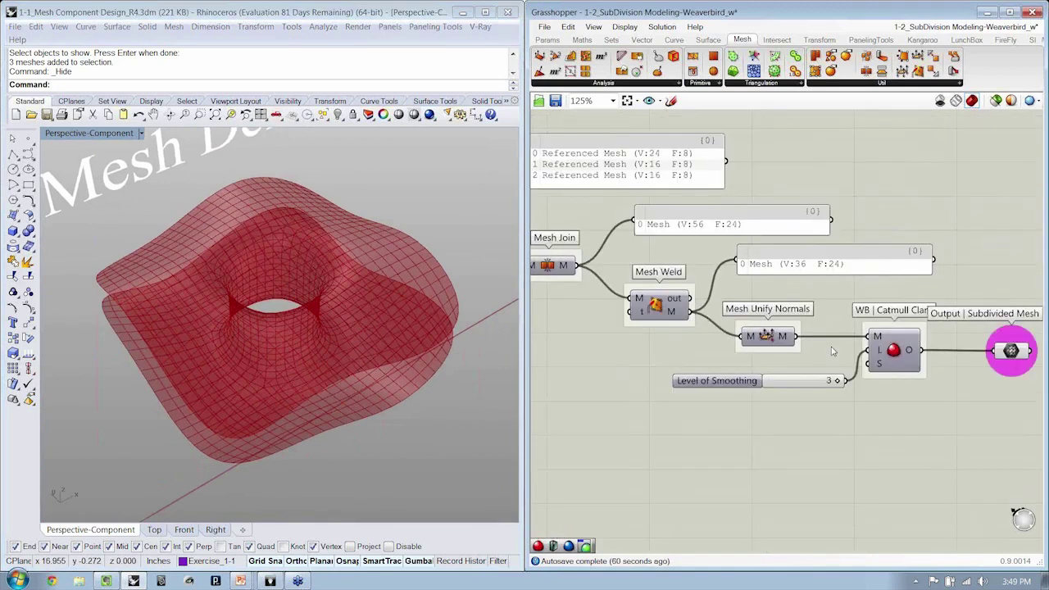
right_drag(833, 351, 680, 348)
drag(857, 350, 906, 350)
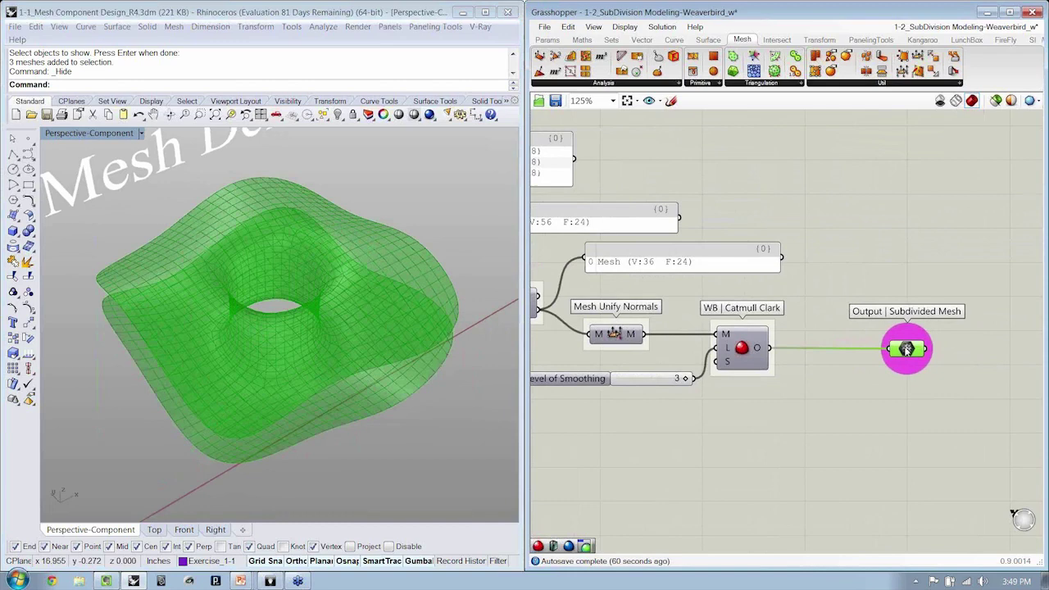
click(772, 403)
right_drag(772, 404, 887, 407)
scroll(813, 405, down, 1)
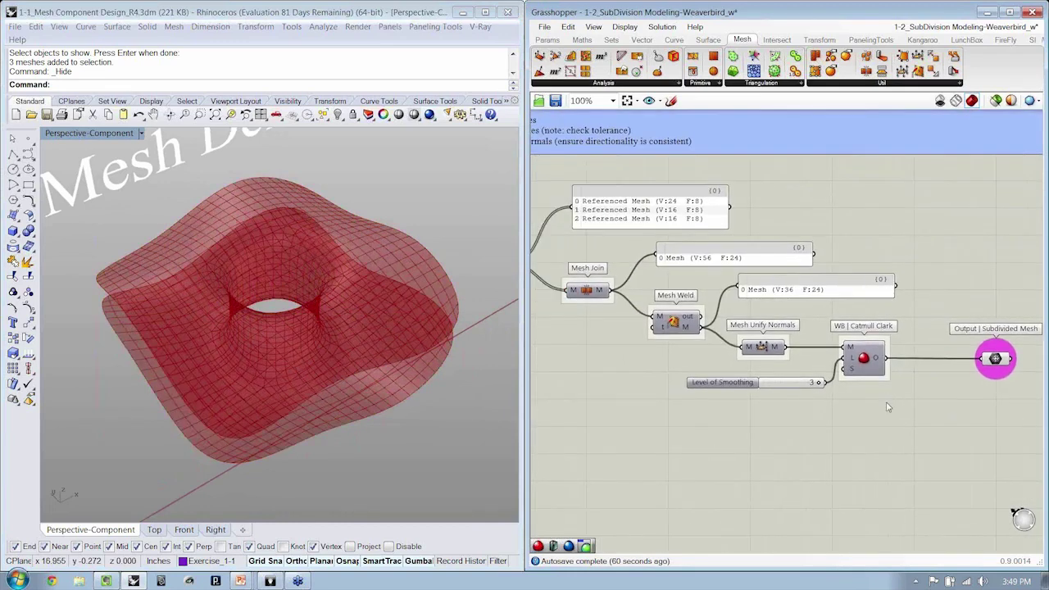
key(ctrl+s)
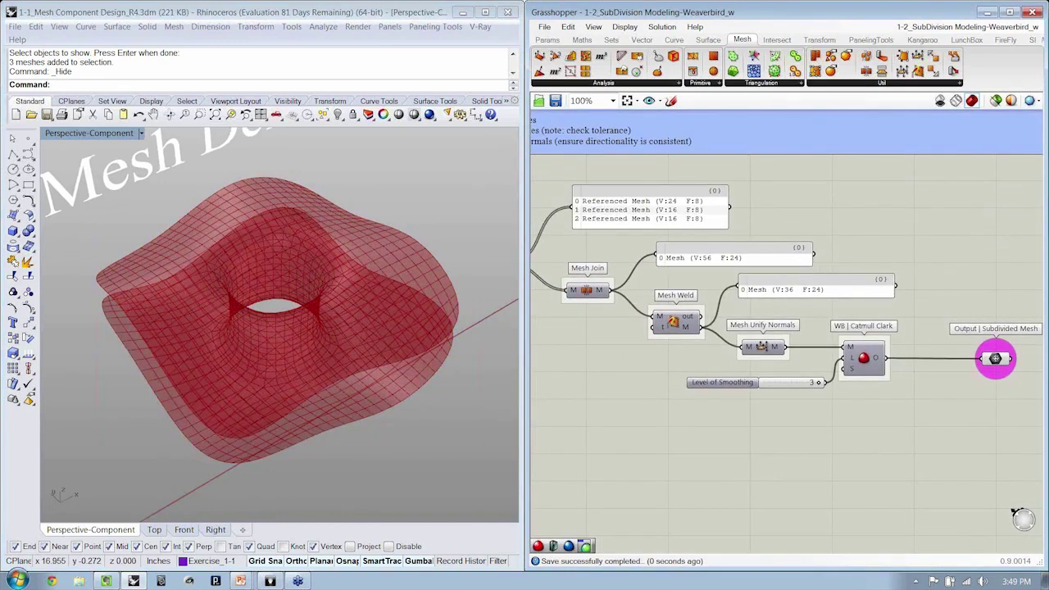
Dismiss the Grasshopper window and maximize the Rhino window.
key(alt+Tab)
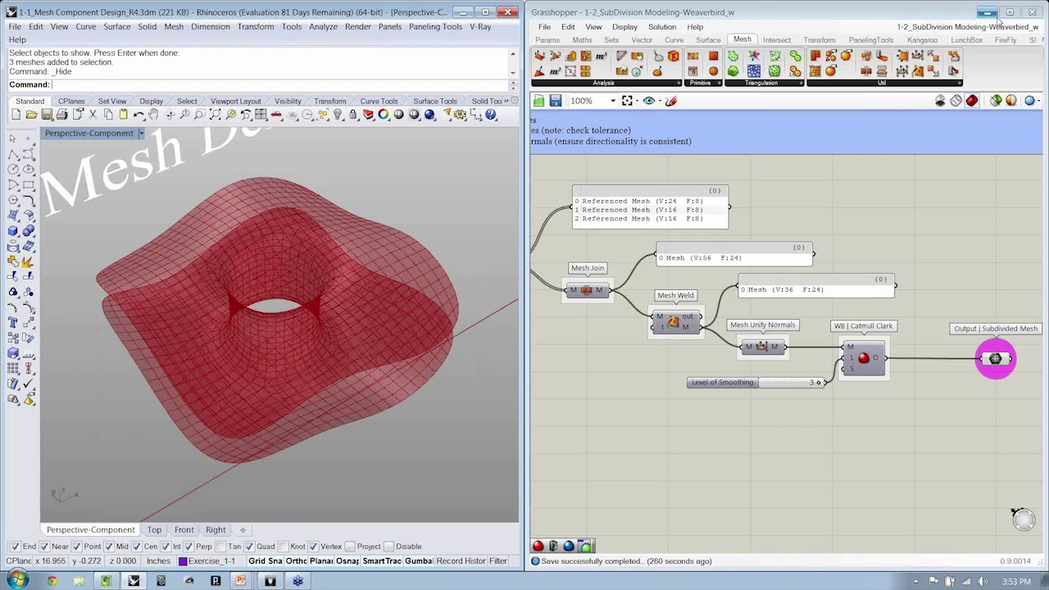
click(1031, 13)
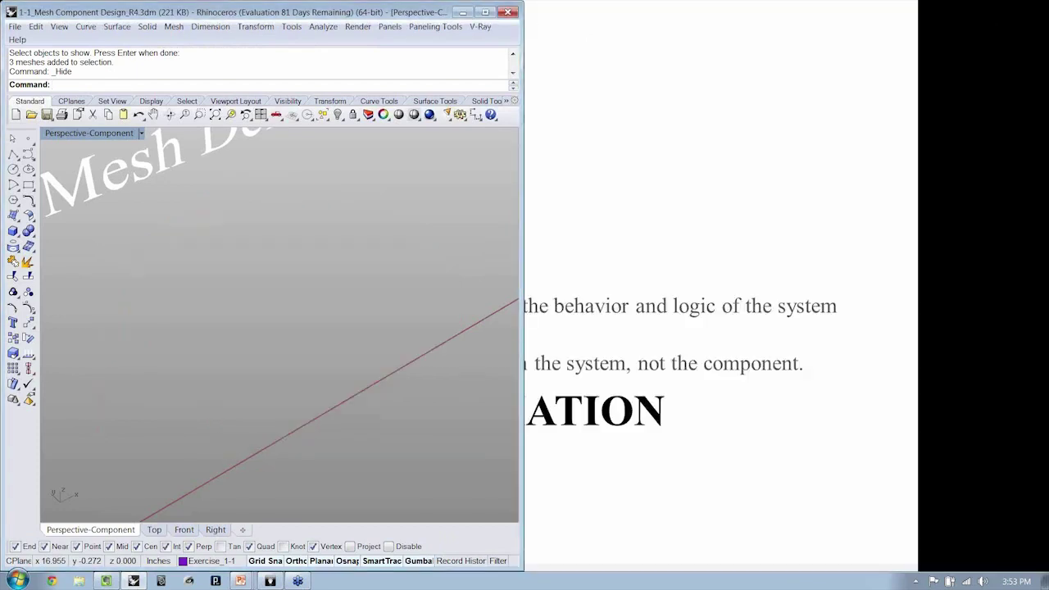
click(485, 12)
Bring back the three hidden meshes of the component with the central opening using Show Selected.
shift+right_drag(479, 308, 474, 356)
text(ss)
key(Return)
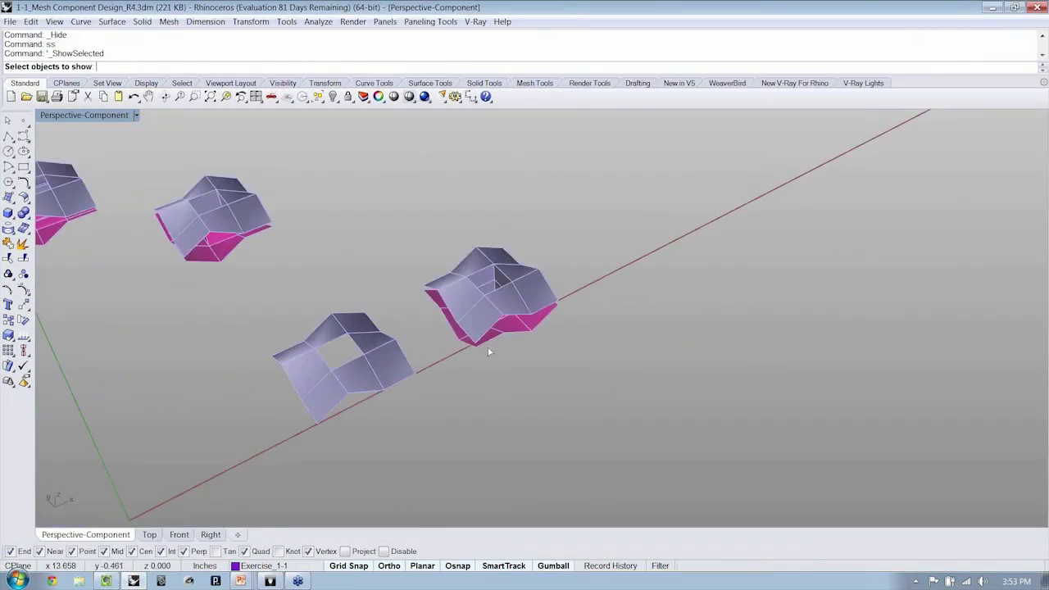
drag(590, 248, 497, 346)
right_click(576, 321)
Copy the three meshes of the component with the central opening to an empty spot farther along the red axis.
right_drag(576, 321, 521, 411)
scroll(552, 291, up, 2)
scroll(421, 372, up, 5)
scroll(522, 411, down, 2)
drag(609, 355, 382, 502)
scroll(459, 386, down, 1)
right_drag(459, 377, 314, 374)
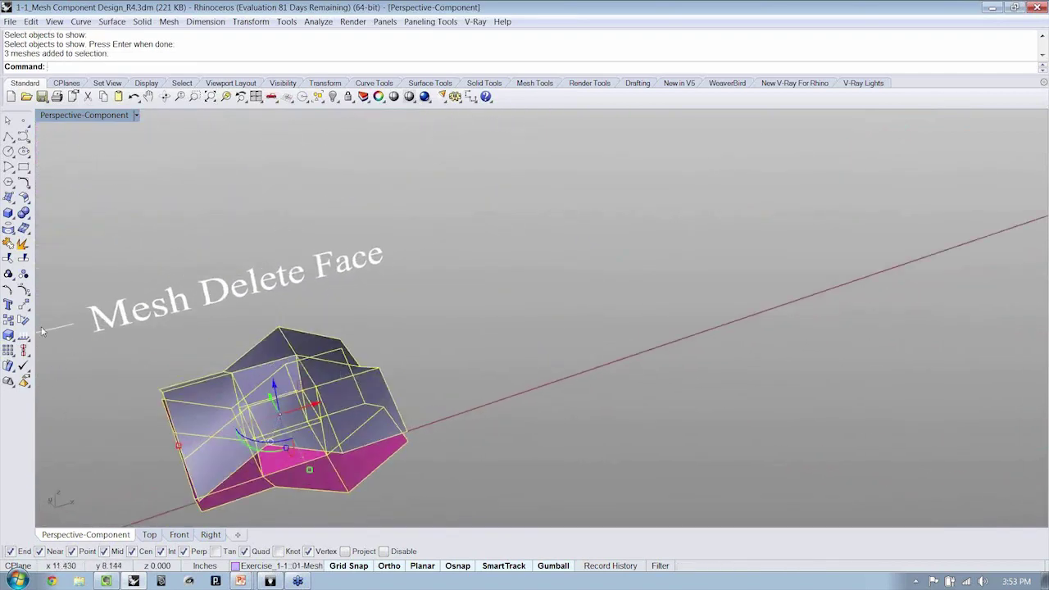
click(23, 322)
click(8, 321)
scroll(314, 292, down, 4)
click(331, 444)
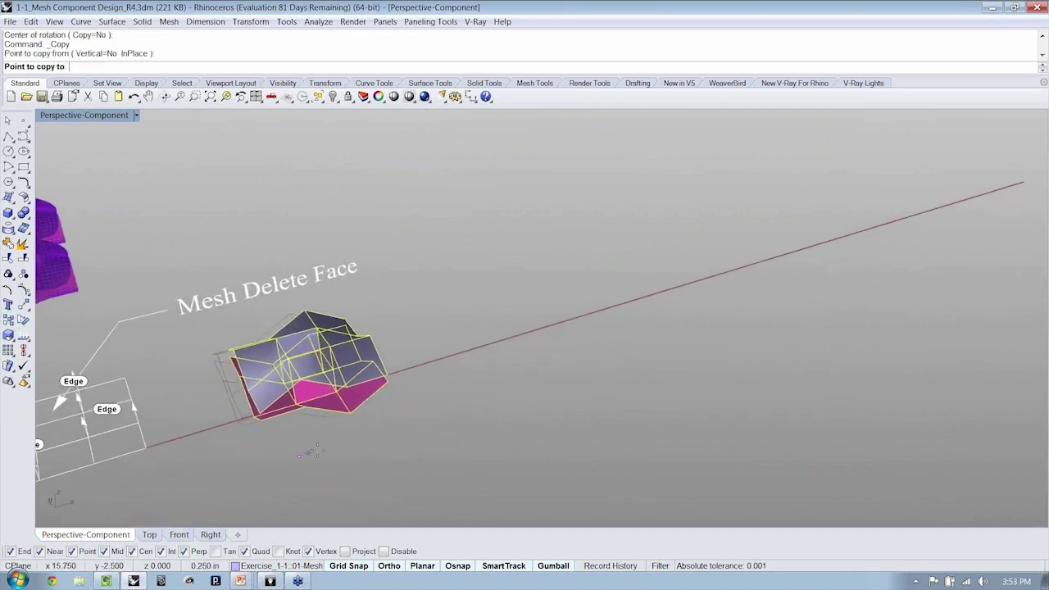
click(549, 403)
right_click(551, 407)
Select the copied component's meshes one at a time to examine its separate upper, lower and inner parts.
scroll(541, 307, up, 2)
click(541, 307)
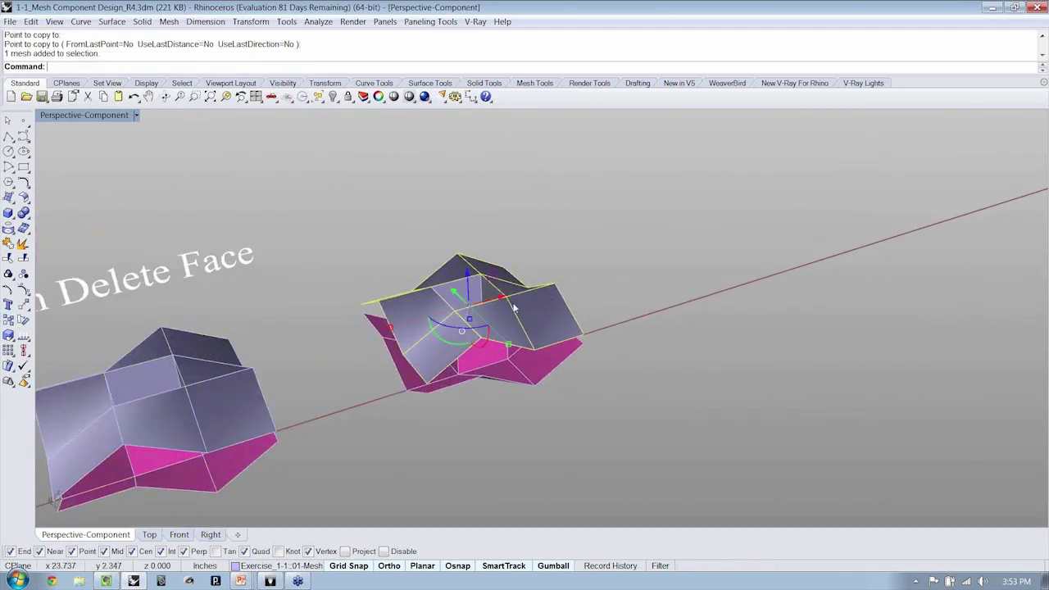
scroll(525, 353, up, 3)
click(536, 380)
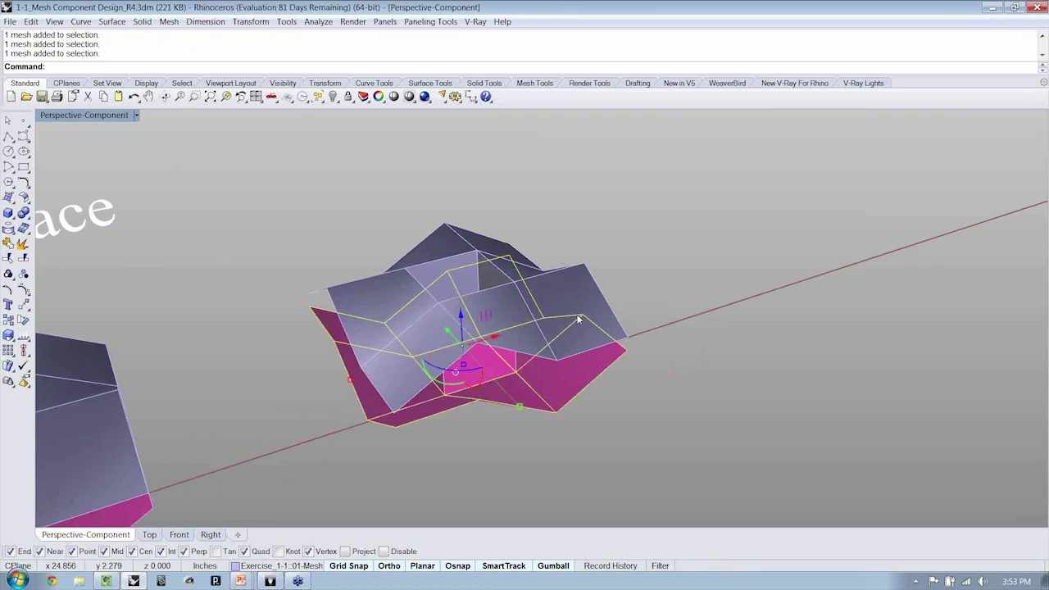
click(578, 319)
click(489, 368)
click(543, 377)
click(641, 321)
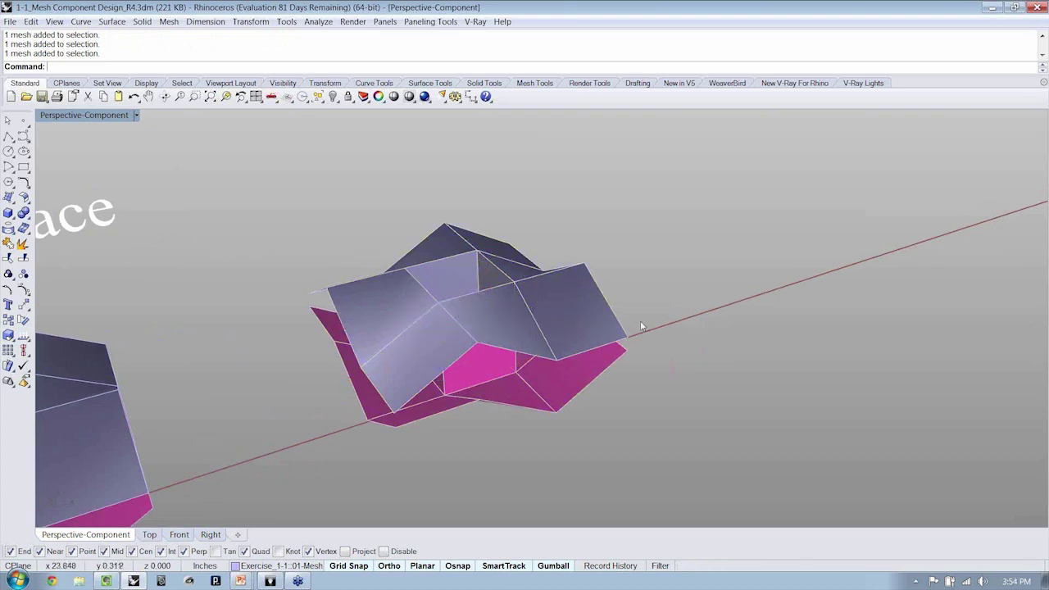
right_drag(640, 320, 574, 357)
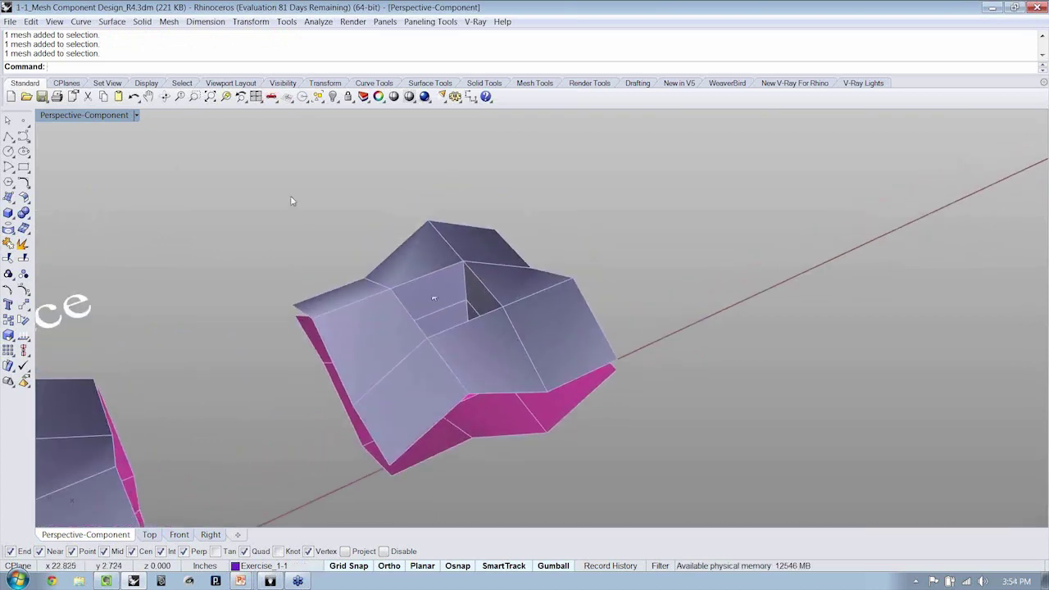
click(170, 22)
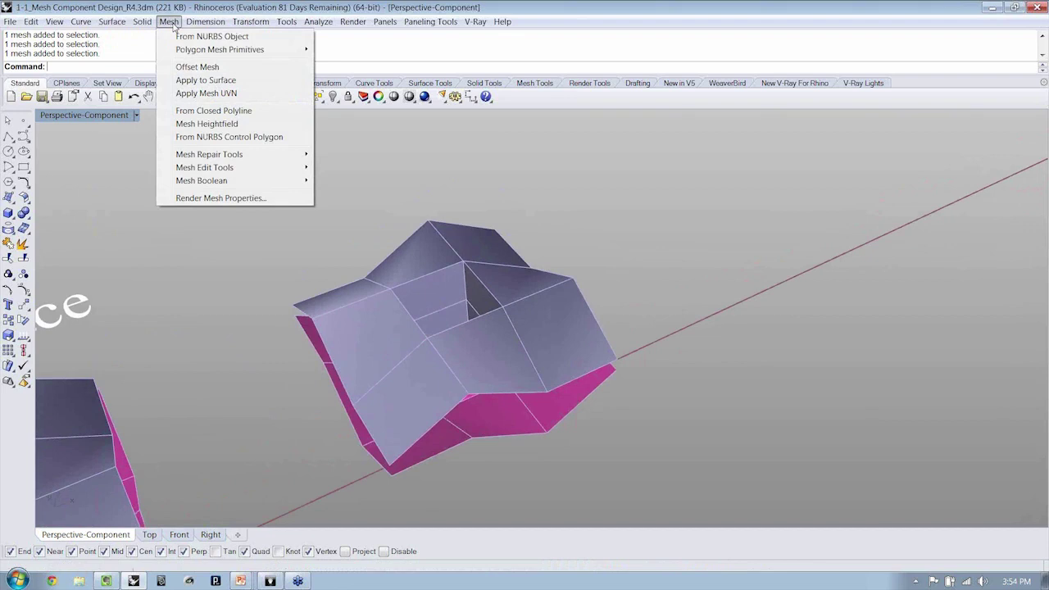
mouse_move(244, 172)
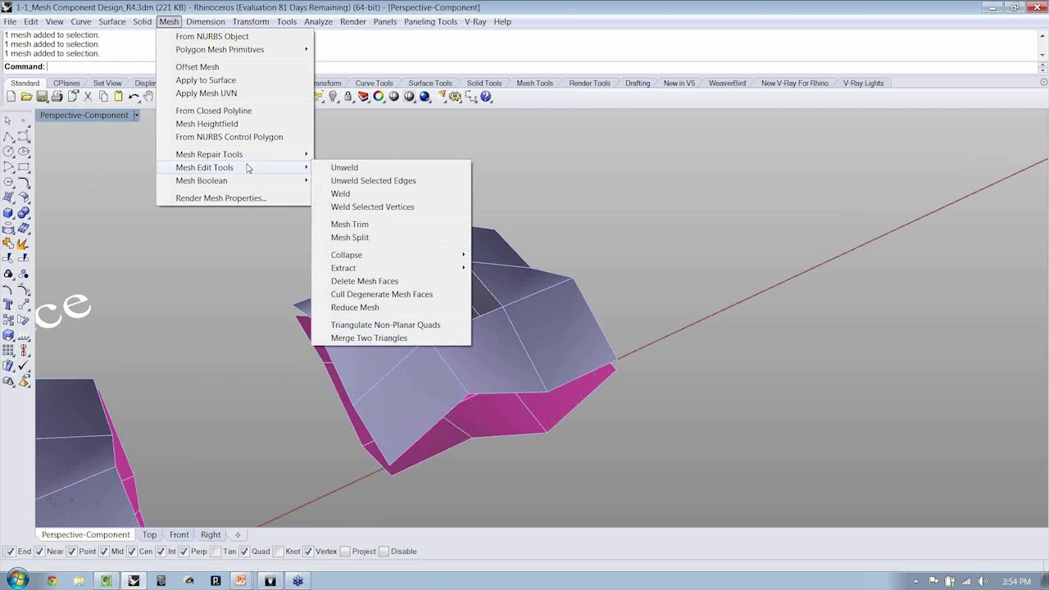
mouse_move(378, 259)
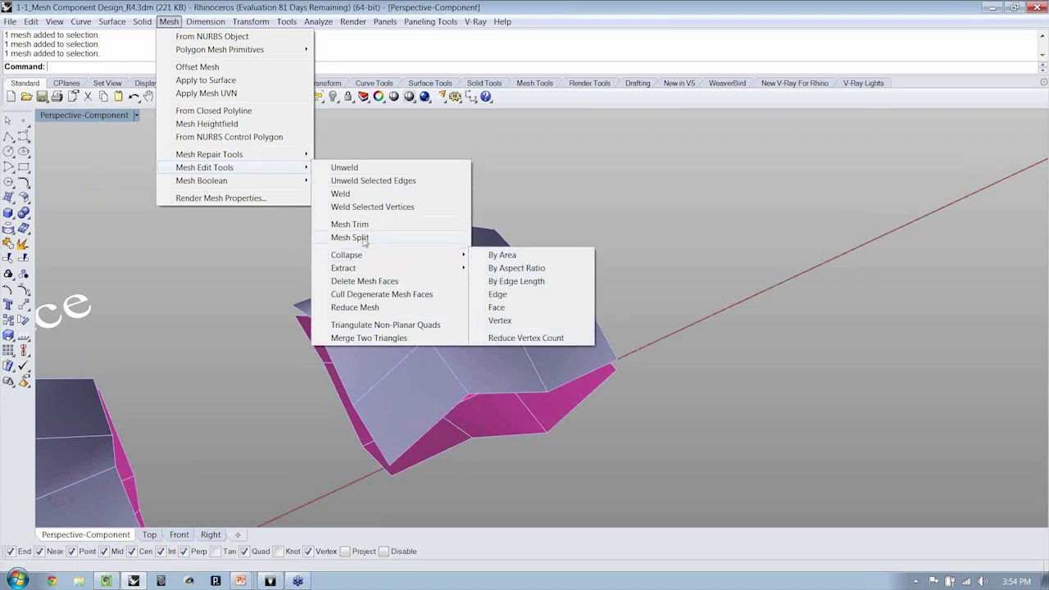
mouse_move(38, 26)
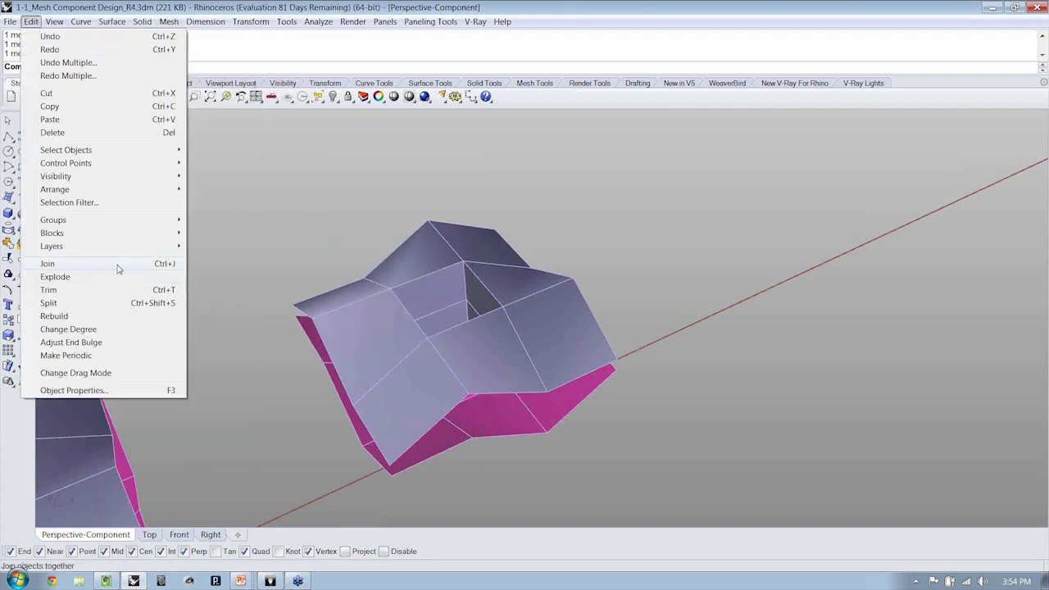
click(309, 223)
right_drag(310, 222, 328, 202)
shift+right_drag(461, 310, 435, 314)
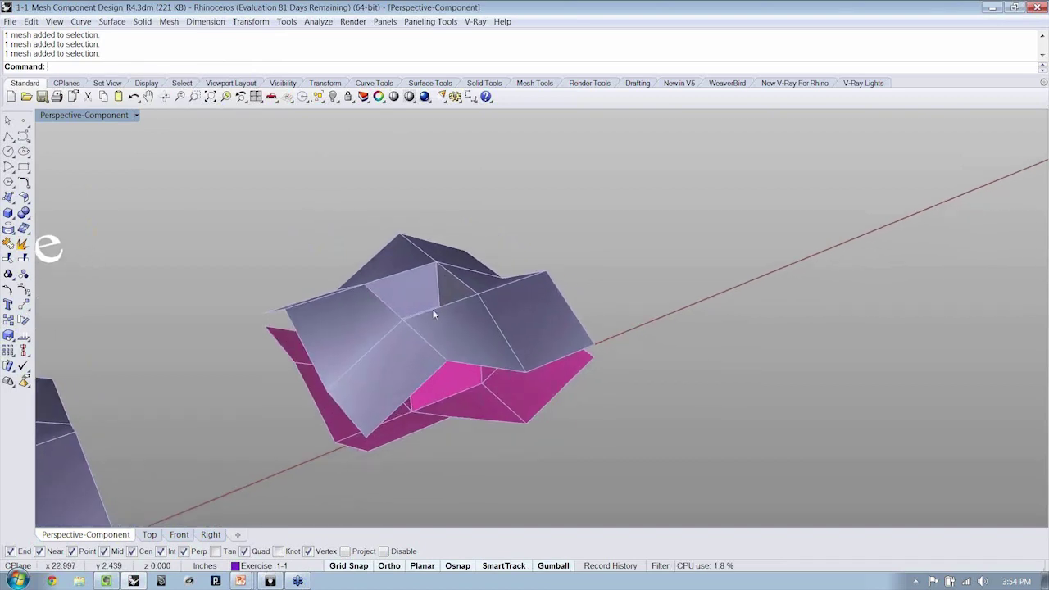
Open Grasshopper to review the Mesh Join, Mesh Weld and Mesh Unify Normals sequence, and dismiss its window again.
text(grass)
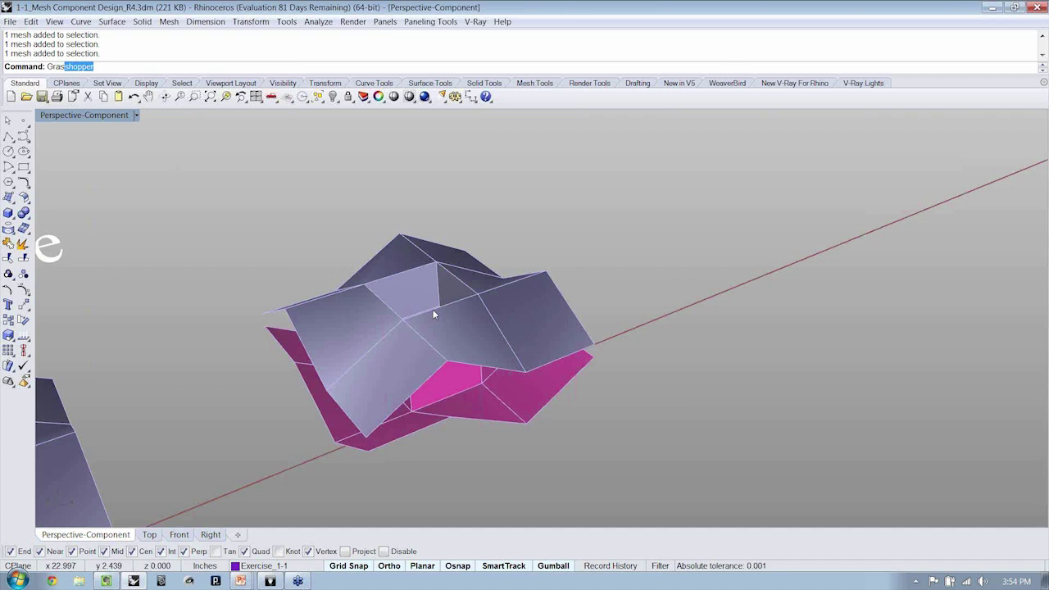
key(Return)
right_drag(663, 288, 699, 296)
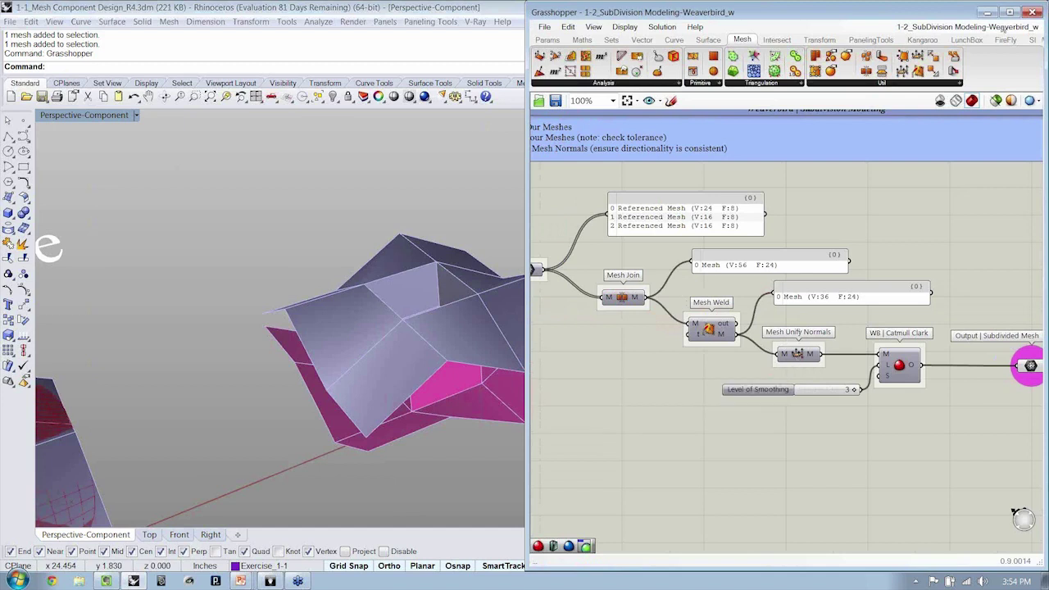
click(1032, 12)
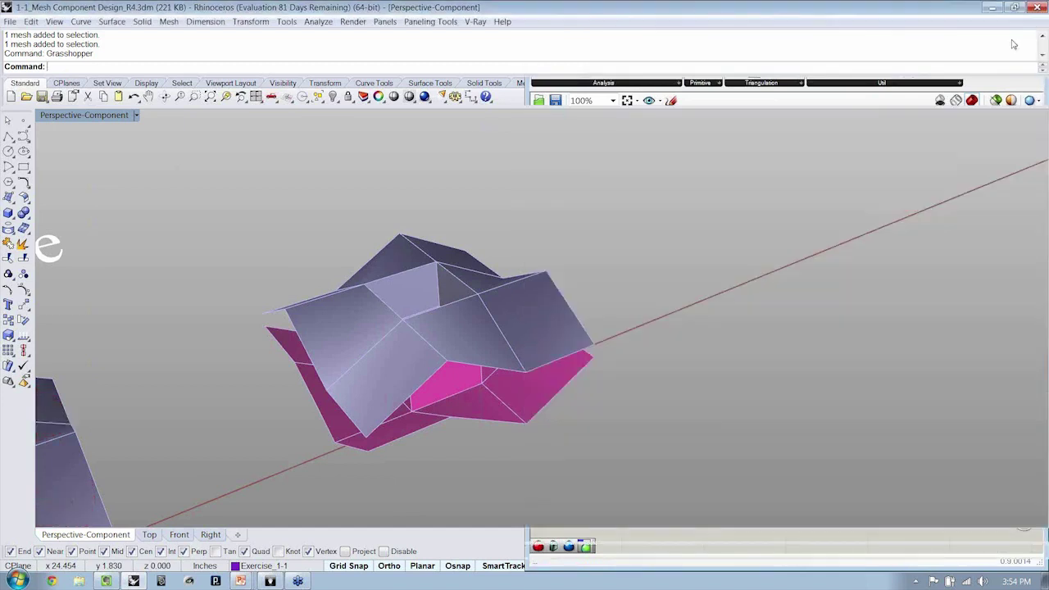
Join the copied component's upper, lower and inner meshes into a single mesh.
click(540, 386)
shift+click(469, 383)
shift+click(534, 328)
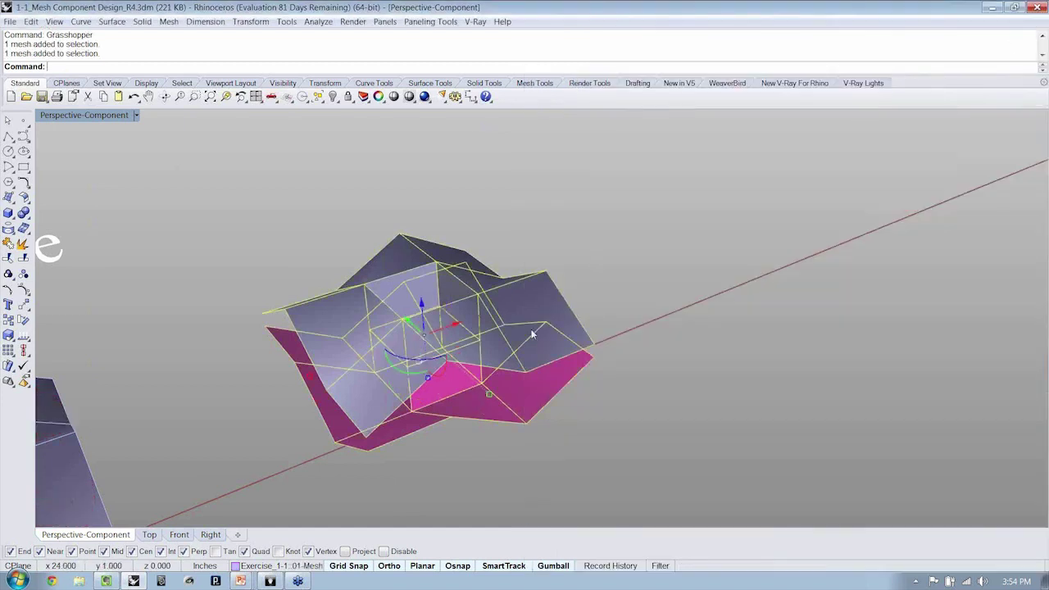
click(30, 21)
click(49, 263)
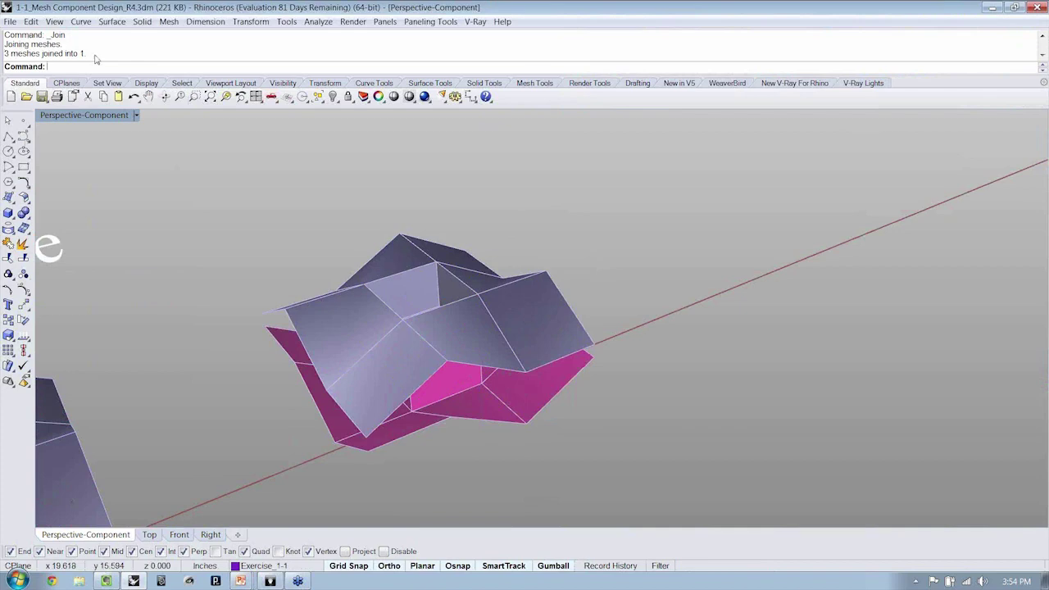
Check the join report and select the joined component mesh to examine it from several angles.
drag(87, 54, 3, 55)
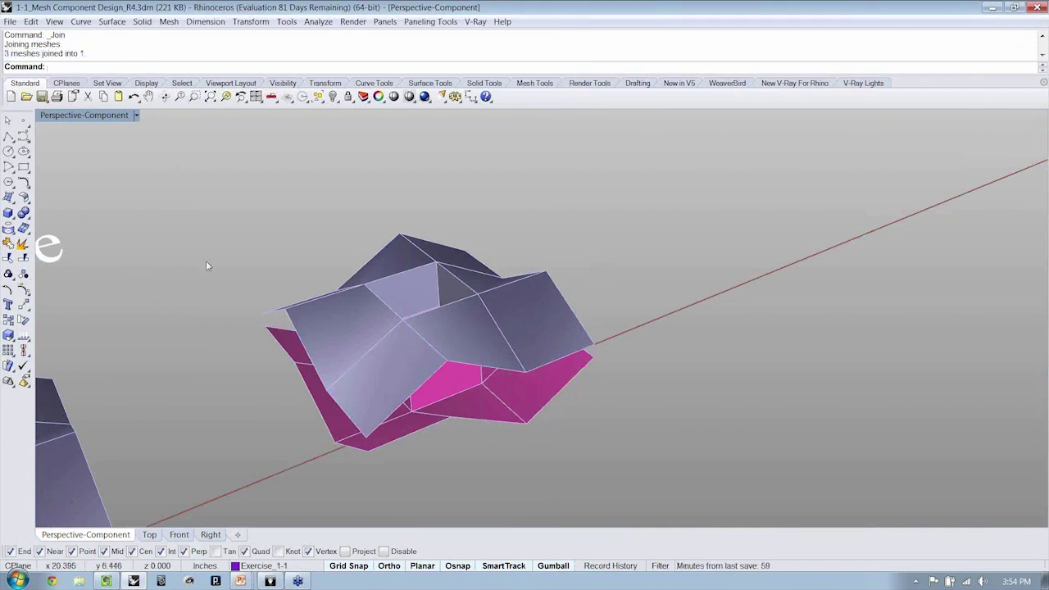
click(408, 341)
right_drag(407, 341, 500, 409)
click(712, 238)
right_drag(712, 238, 528, 276)
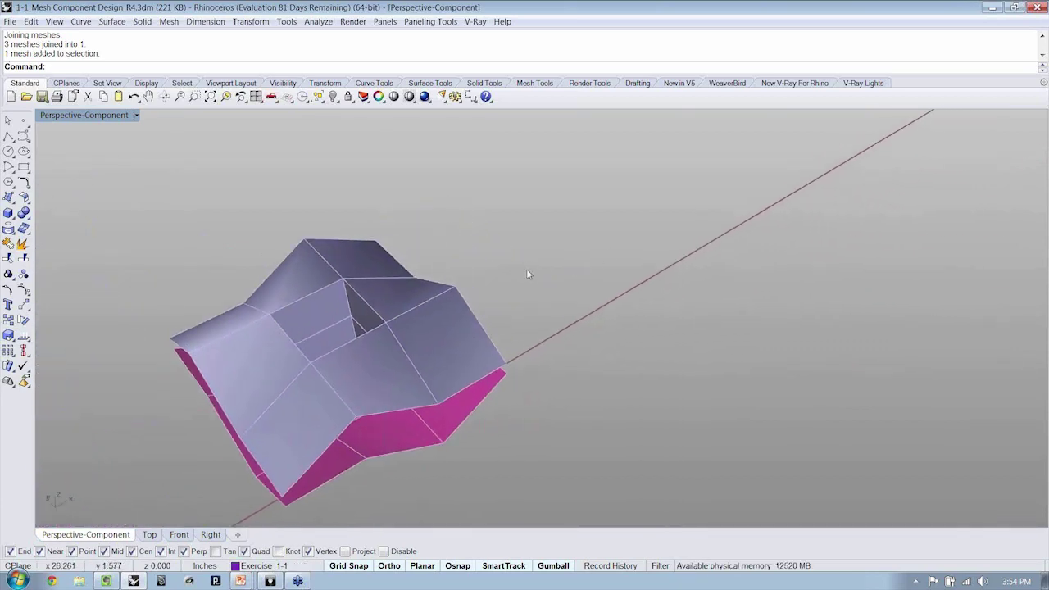
click(443, 305)
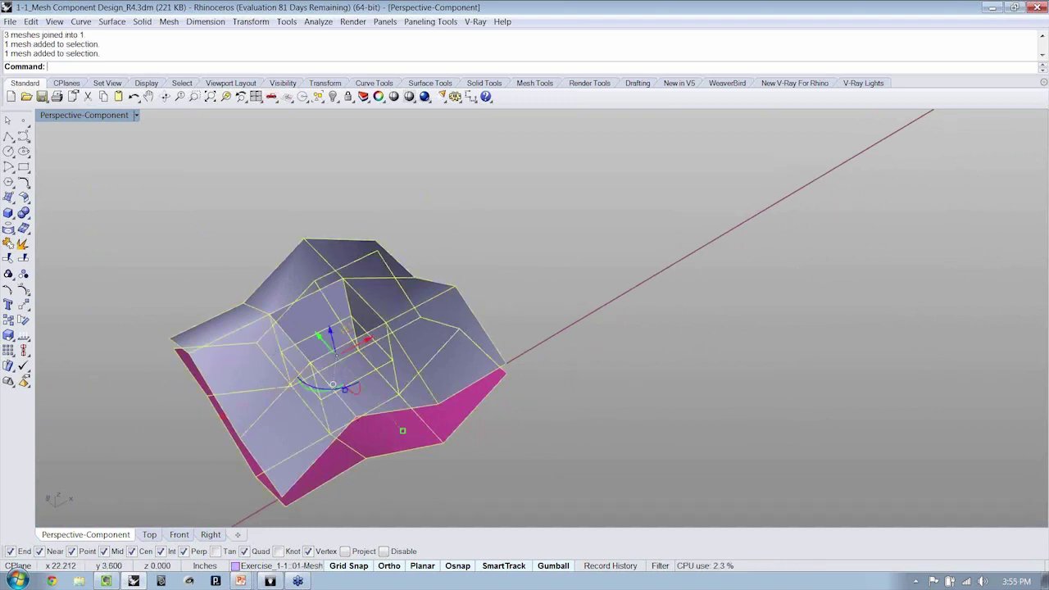
click(462, 241)
right_drag(462, 242, 345, 311)
click(358, 345)
scroll(407, 331, down, 4)
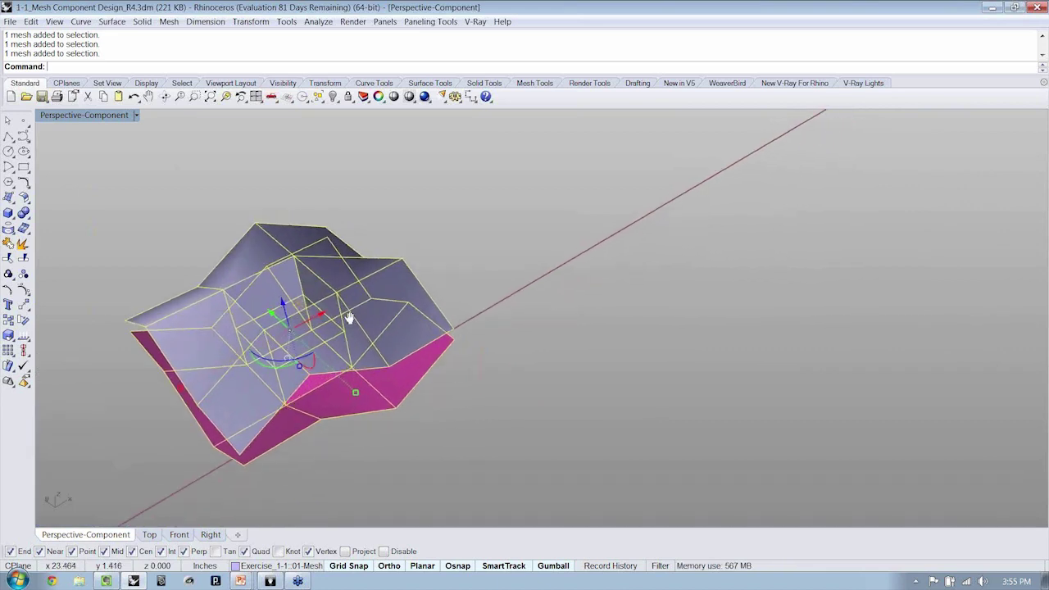